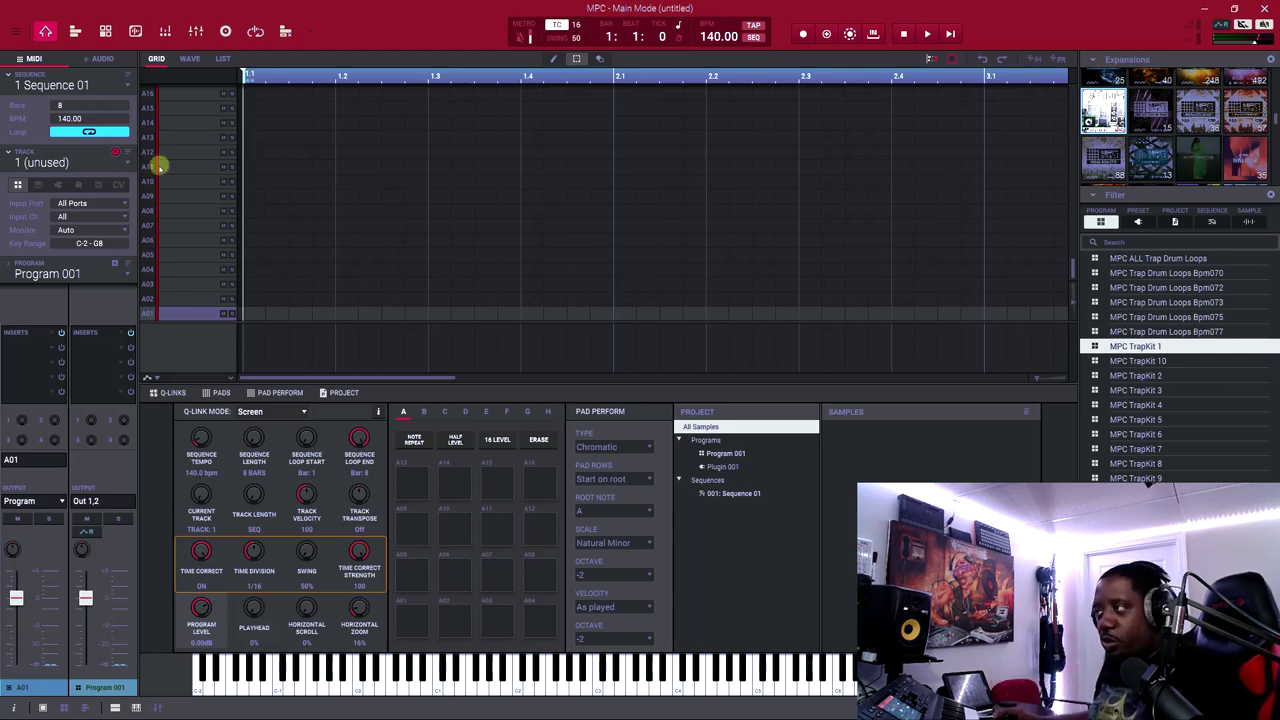
Load the Guccy drum program from the Pure Drip expansion onto track 1
click(17, 183)
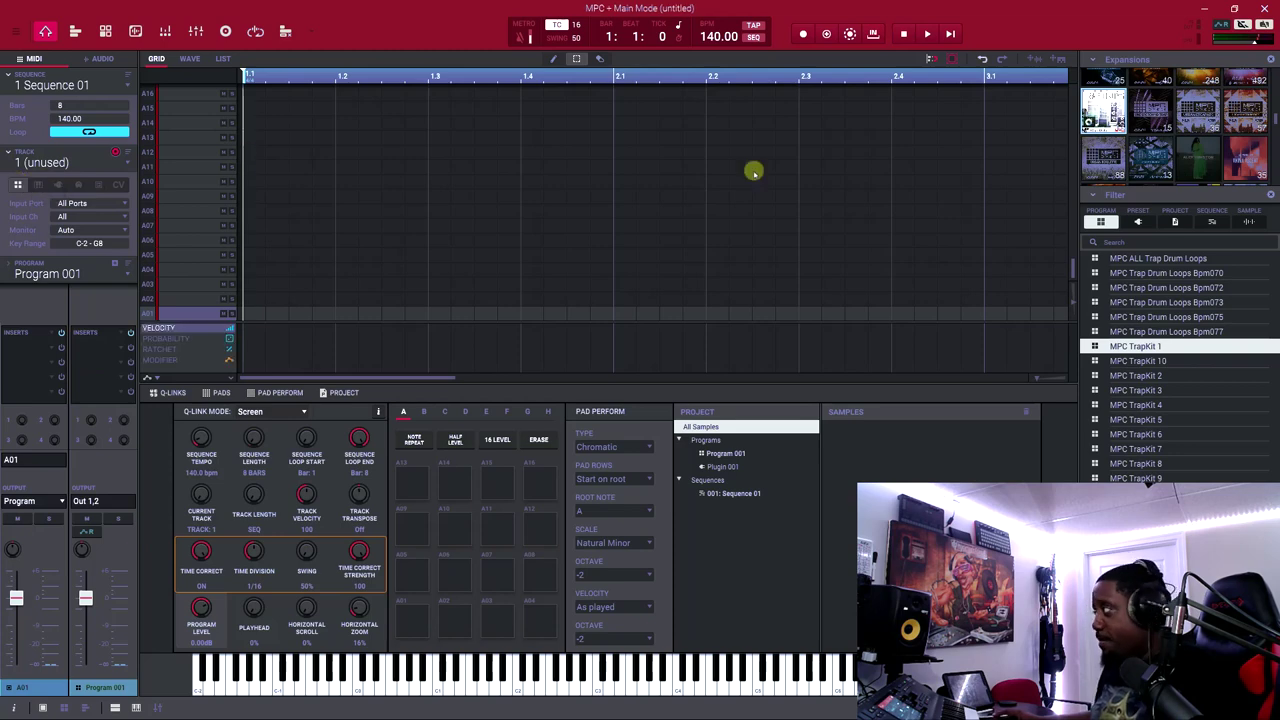
scroll(1169, 160, down, 4)
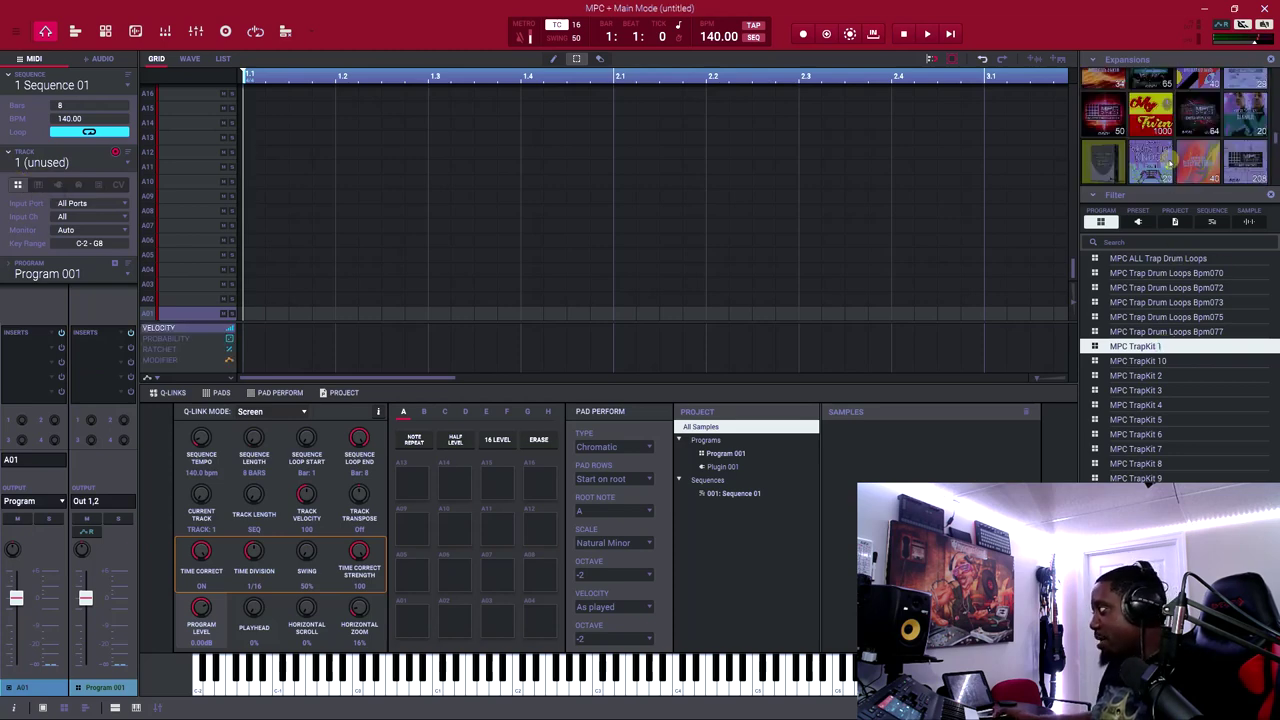
click(1103, 137)
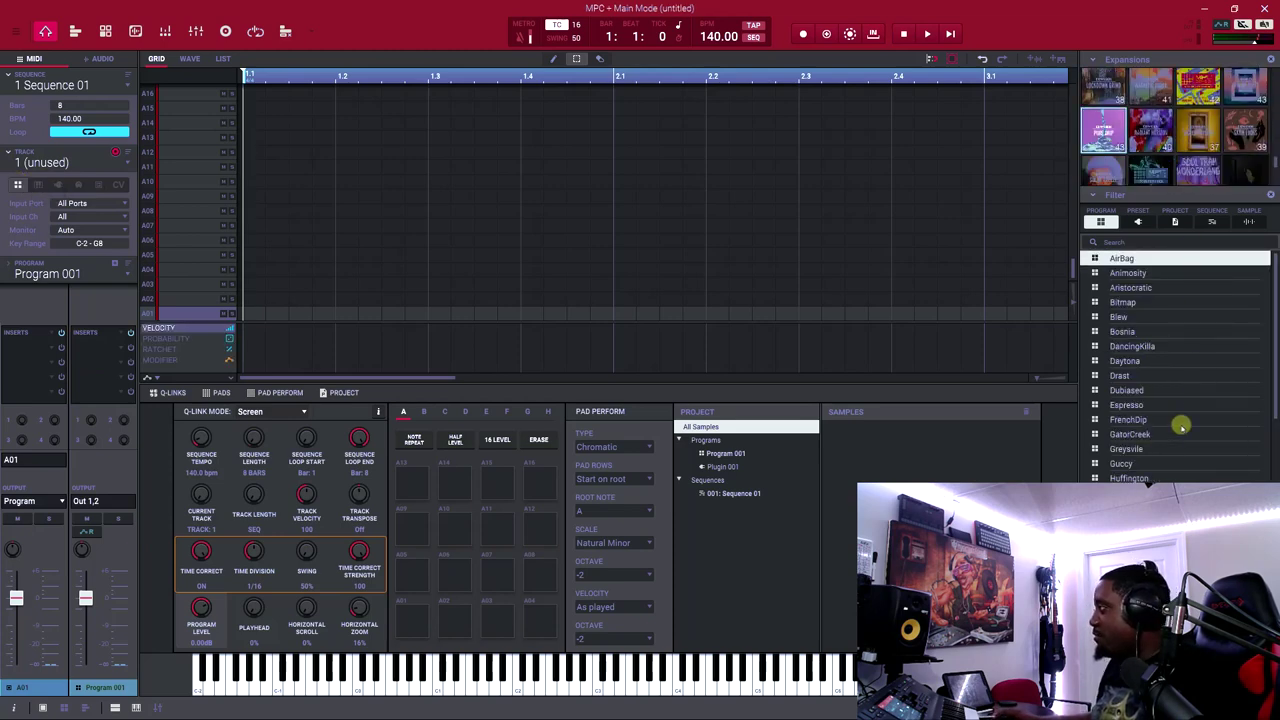
double_click(1122, 464)
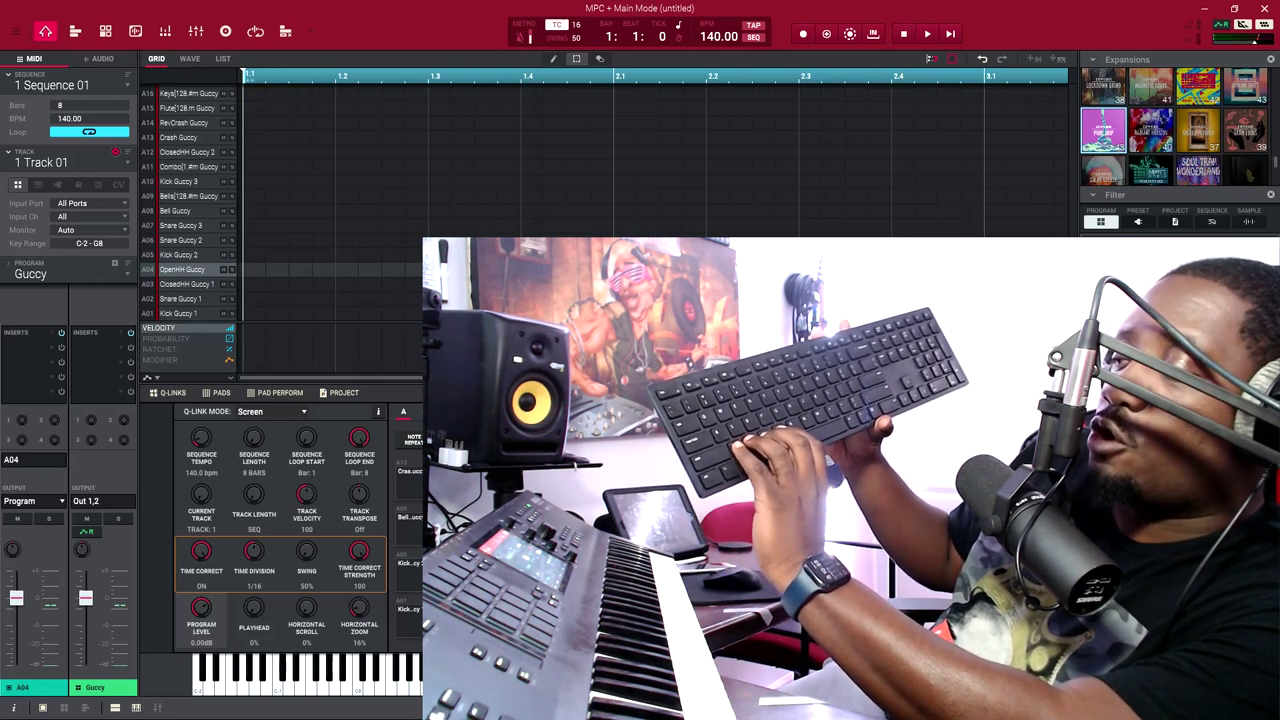
Audition the Guccy kit's drum and melodic pads, and briefly play and stop the sequence
key(Down)
key(Down)
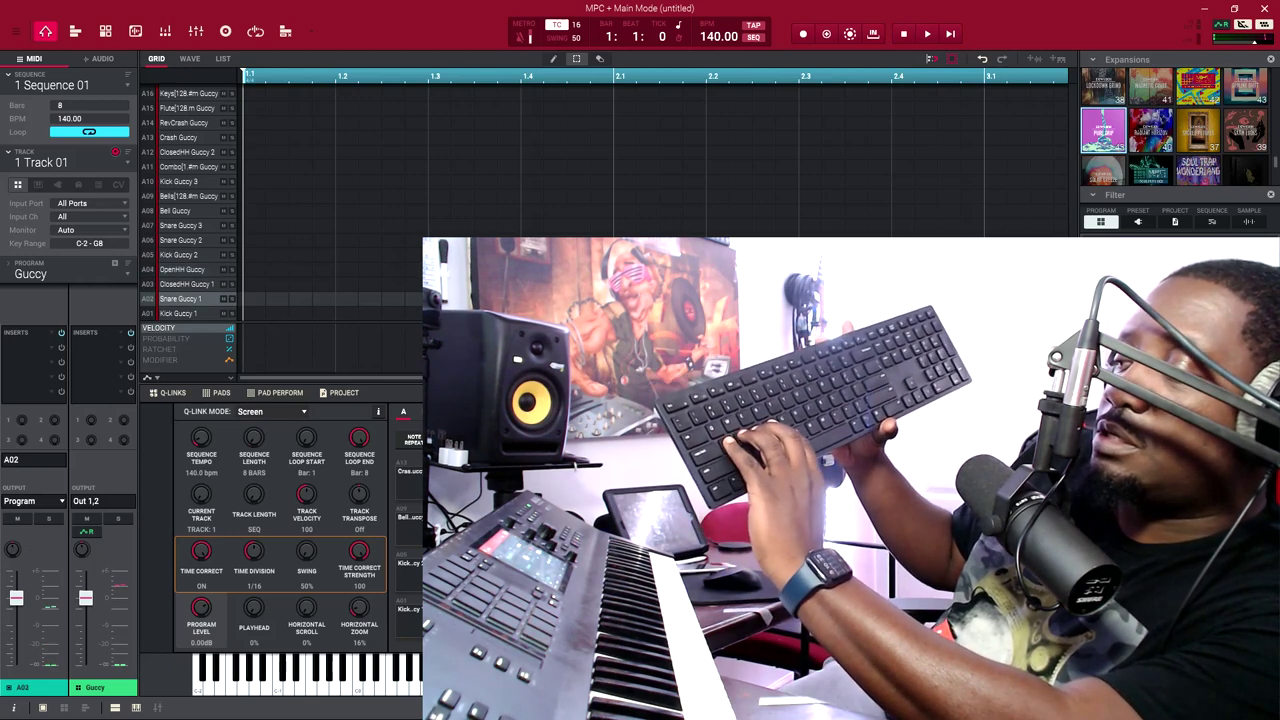
key(f)
key(e)
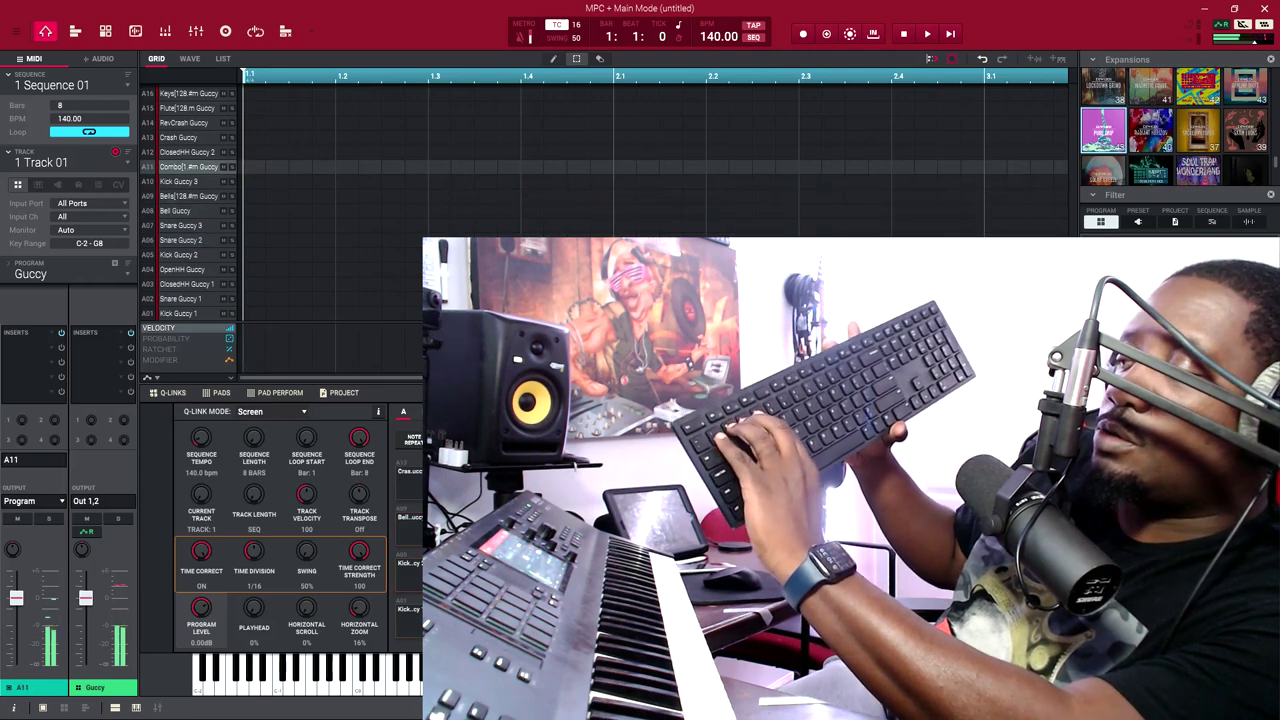
key(4)
key(3)
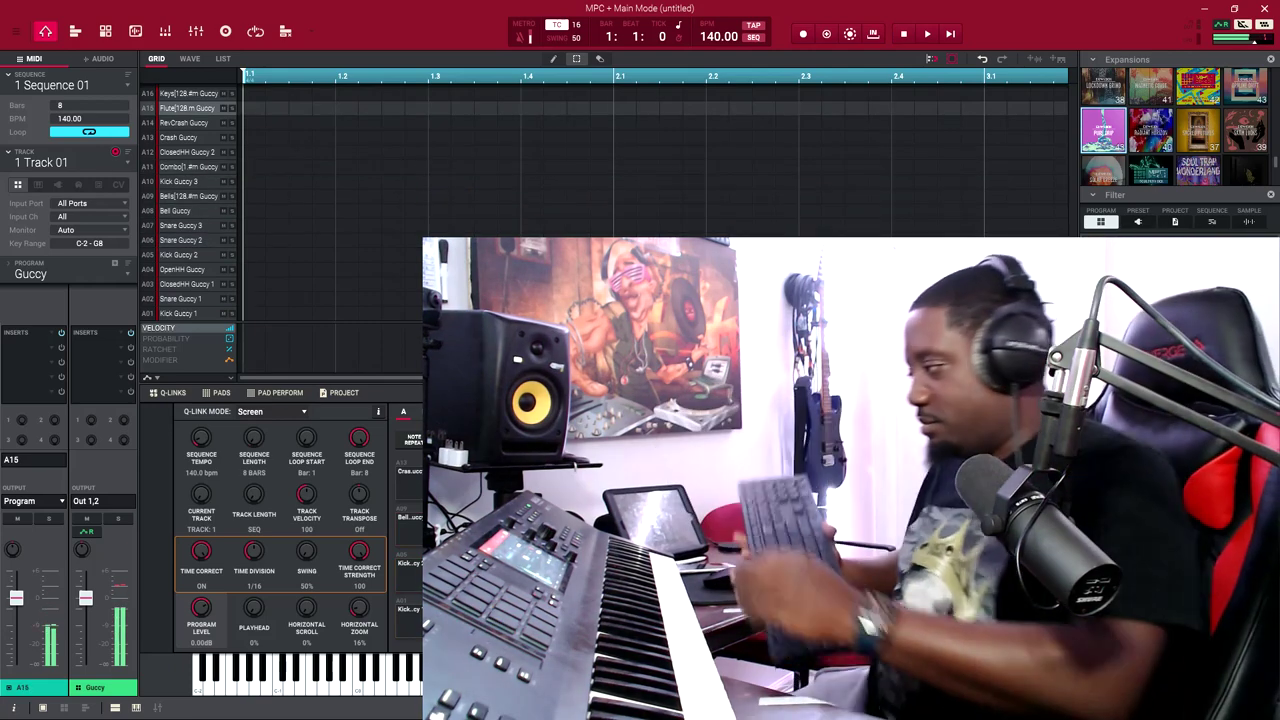
key(space)
key(space)
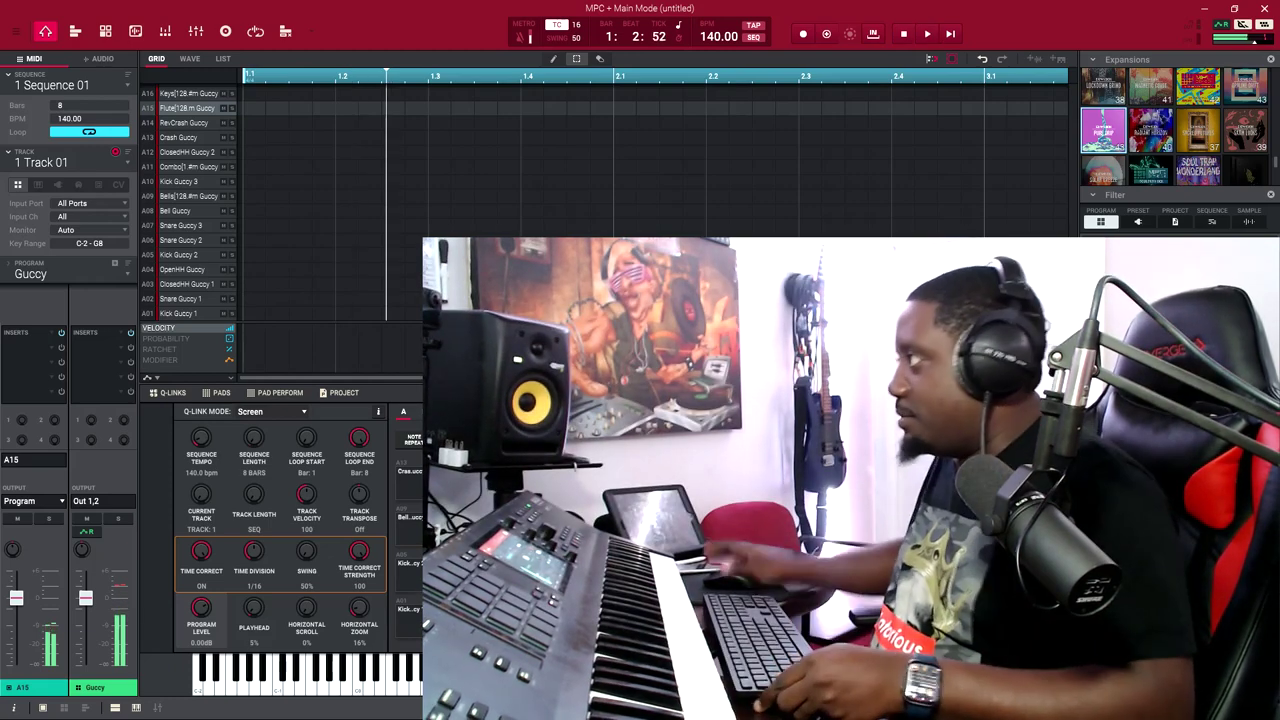
click(903, 33)
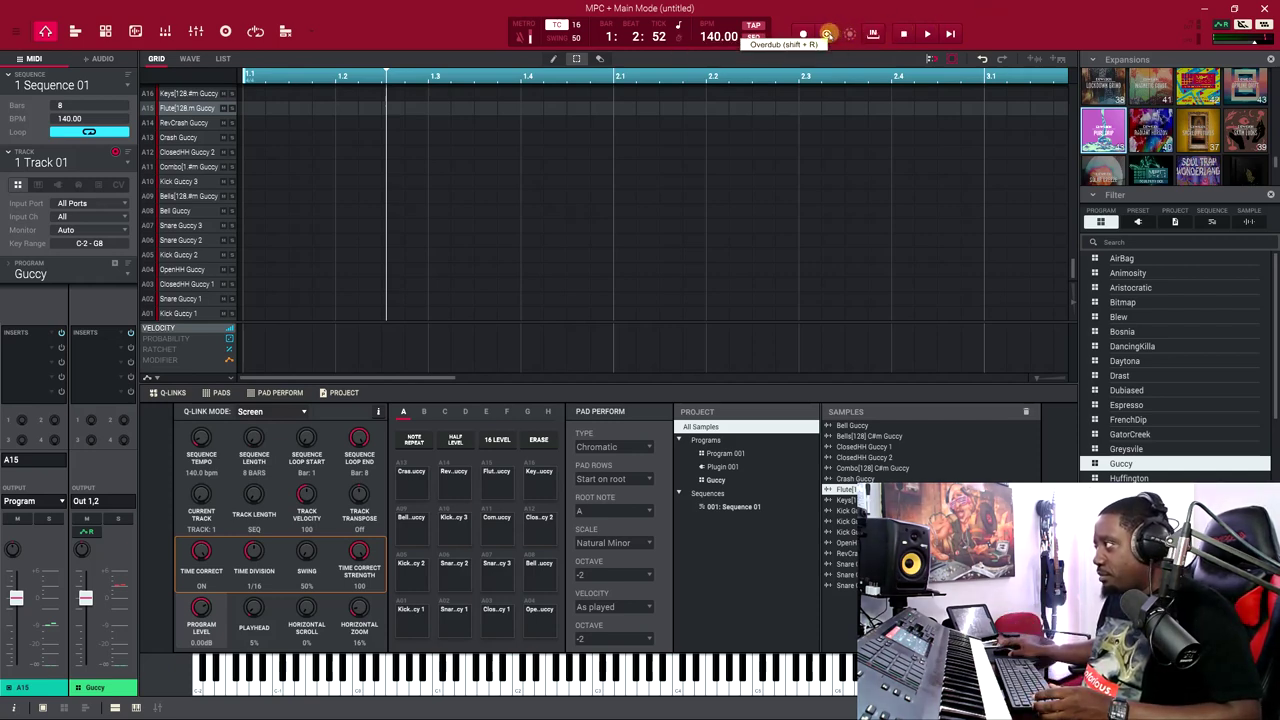
Overdub a kick and snare pattern across the 8 bars with Kick Guccy 1 and Snare Guccy 1
click(826, 34)
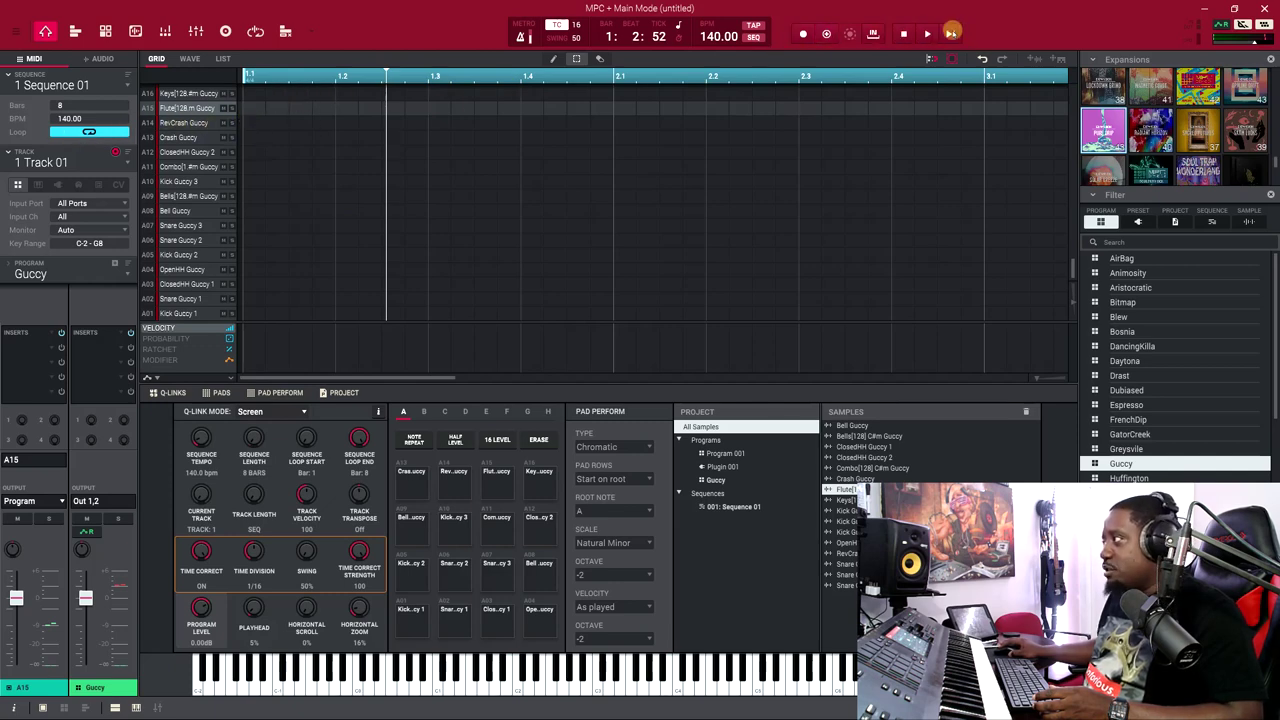
key(x)
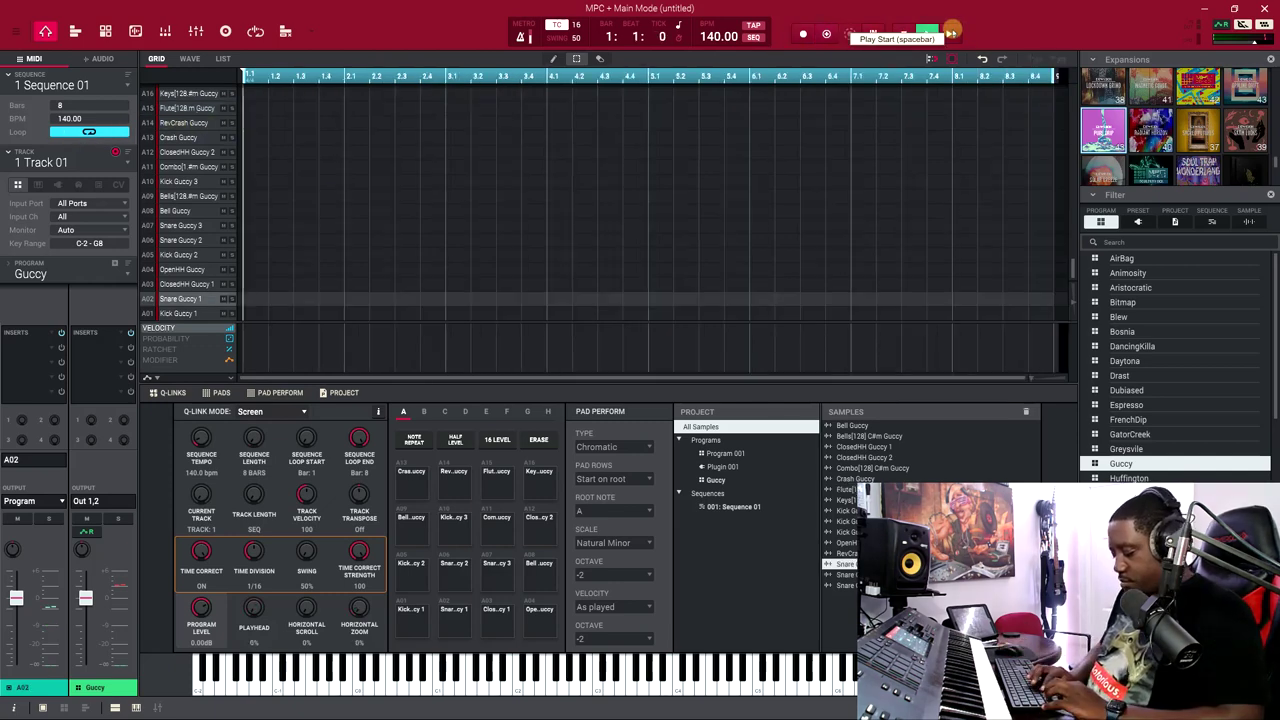
click(850, 32)
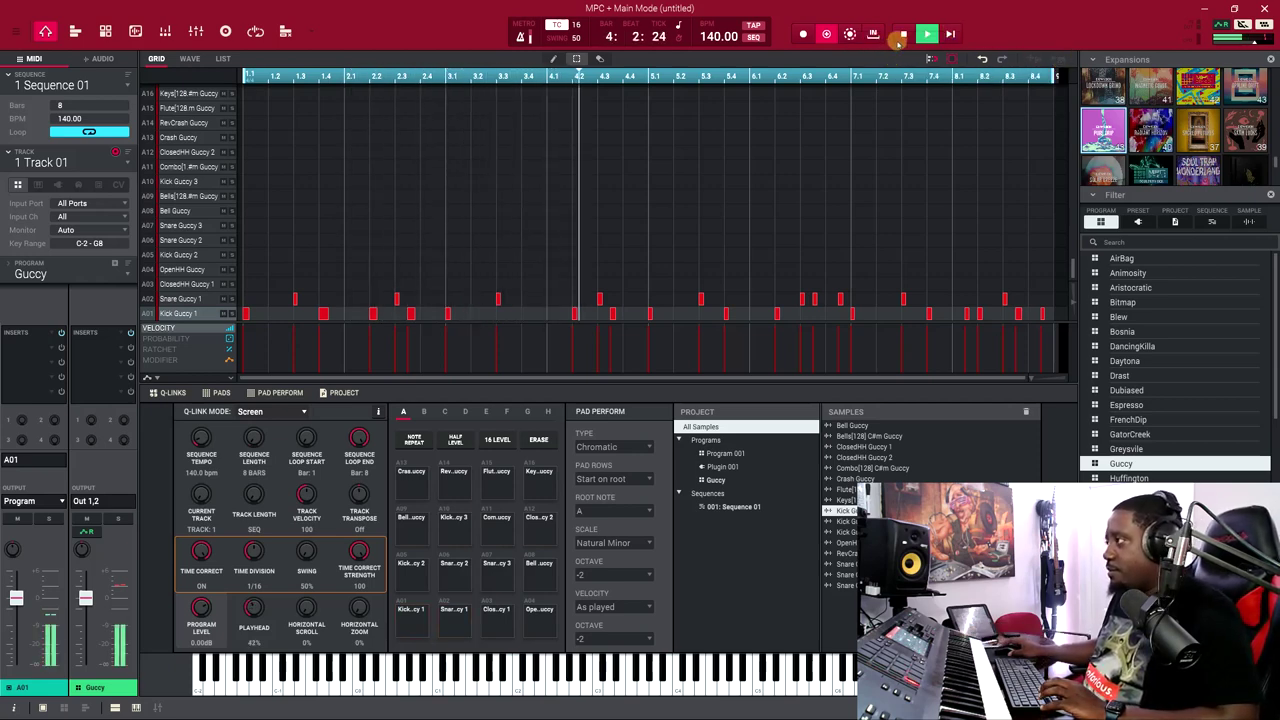
click(903, 35)
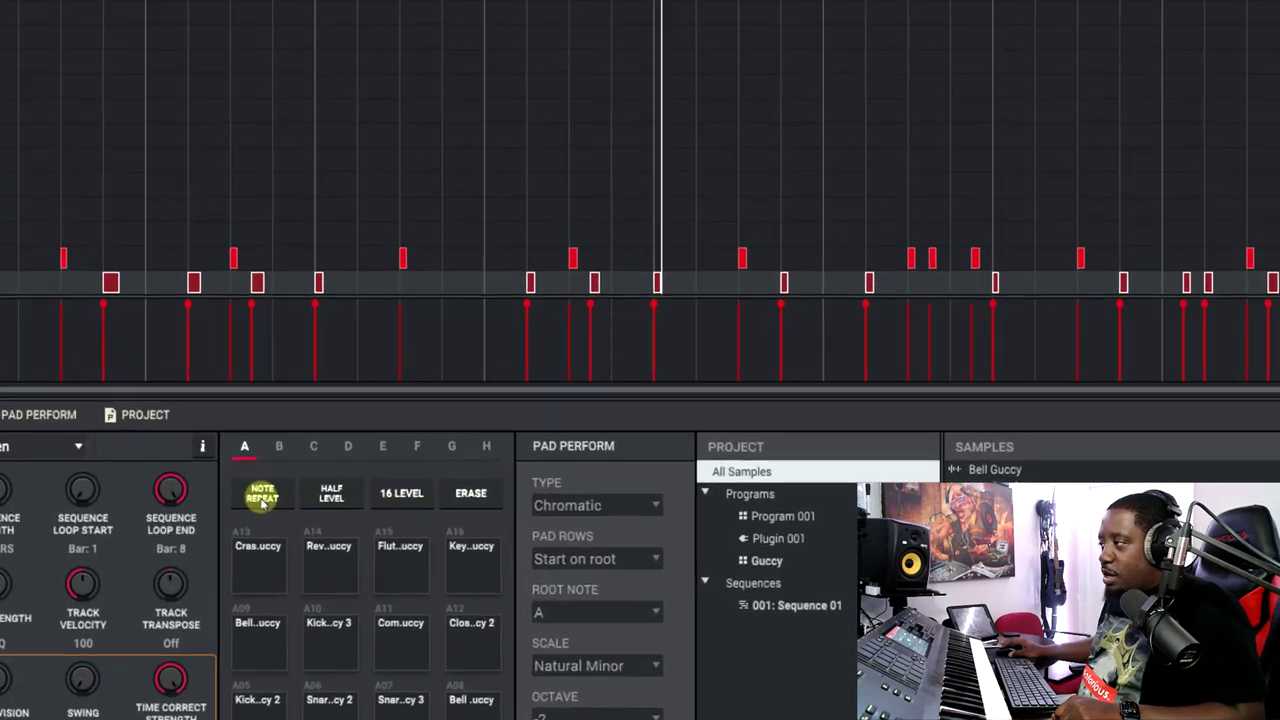
Overdub ClosedHH Guccy 1 across all 8 bars using note repeat with a 1/8 time division
click(414, 446)
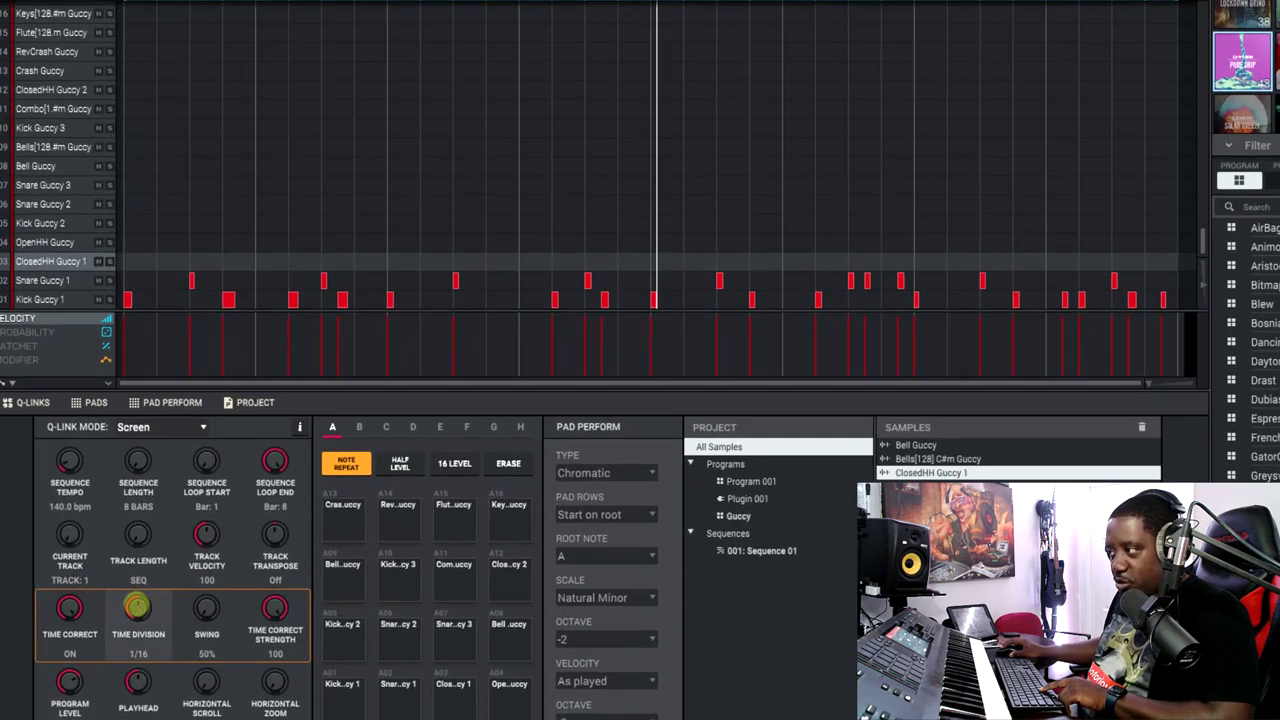
scroll(190, 585, down, 1)
scroll(138, 640, down, 1)
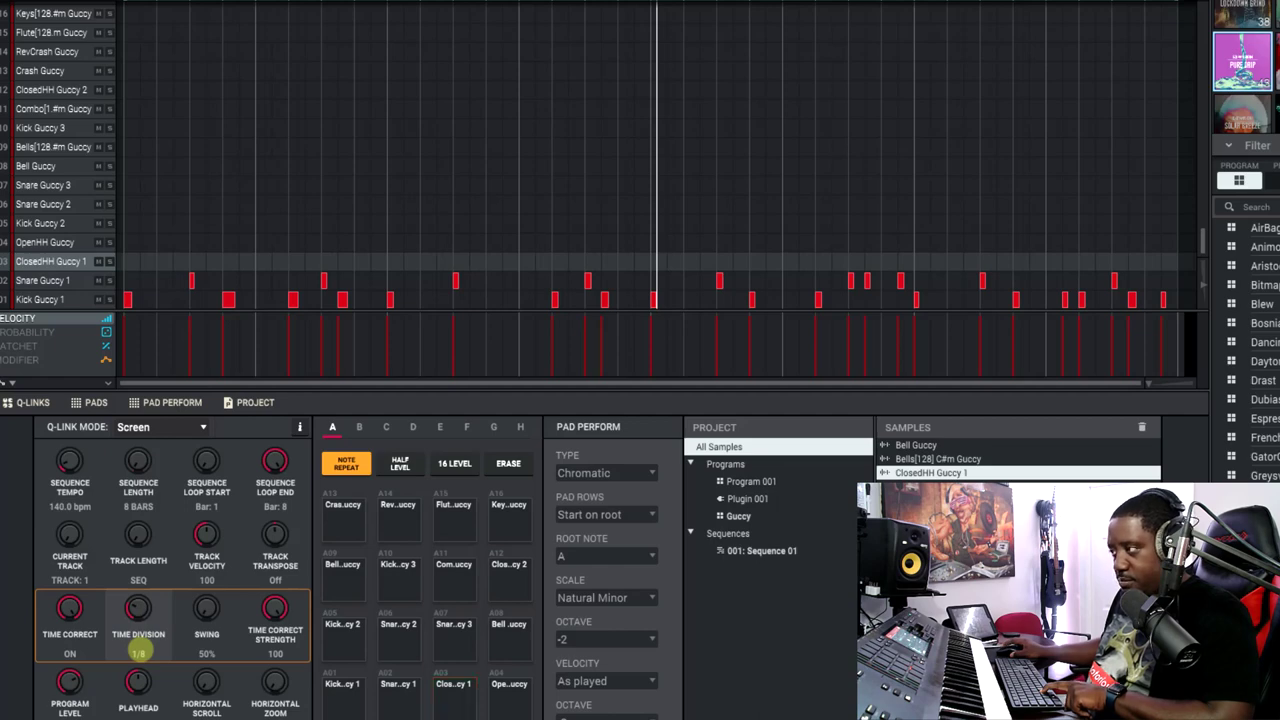
scroll(138, 580, up, 1)
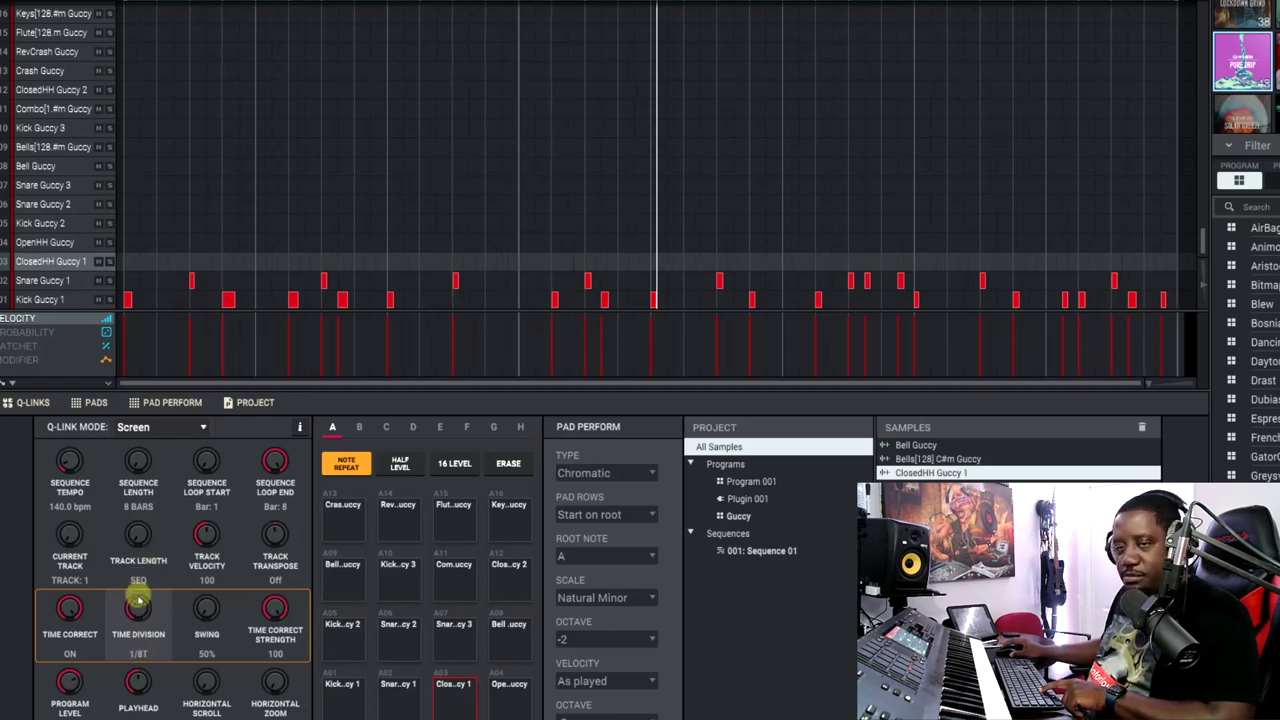
scroll(138, 606, down, 1)
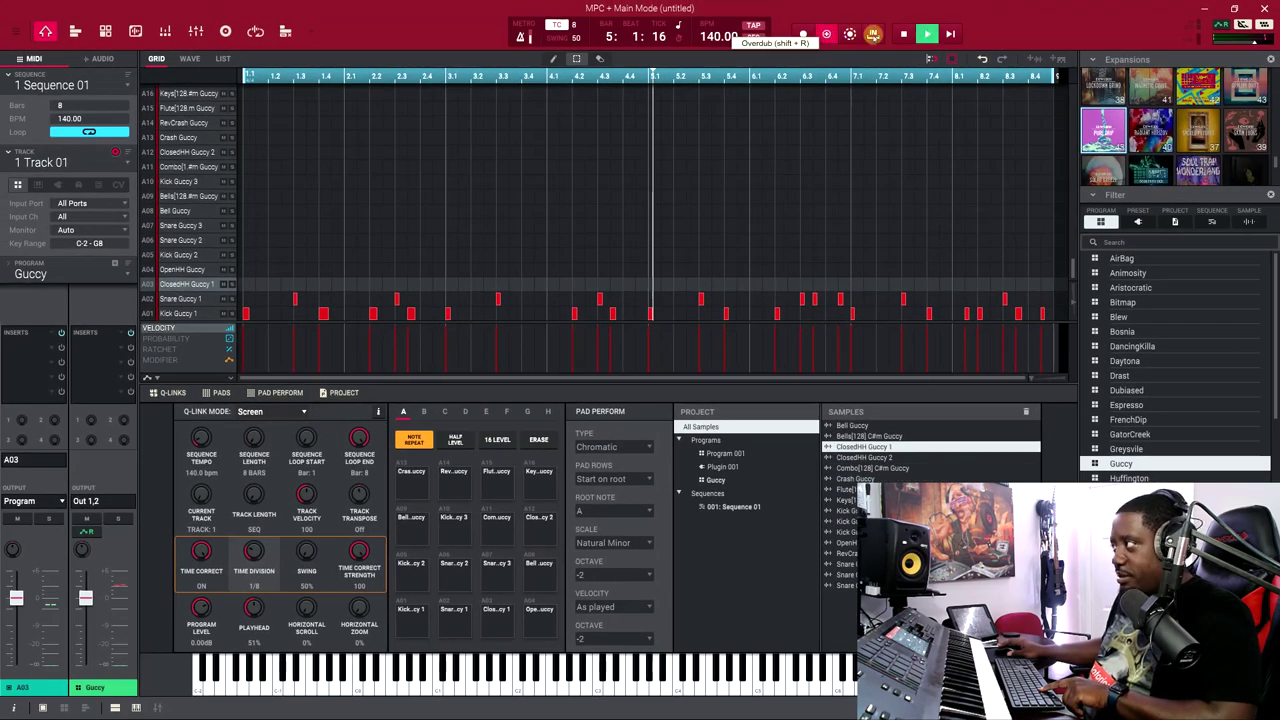
click(949, 34)
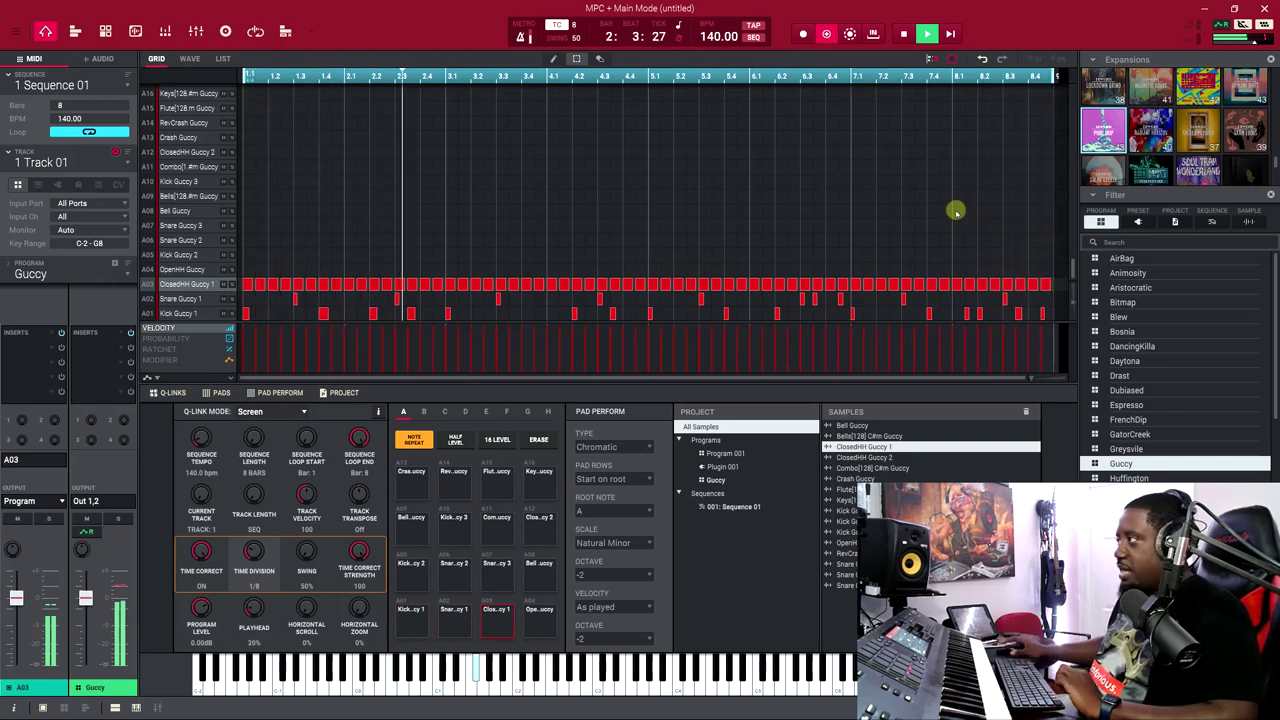
click(826, 33)
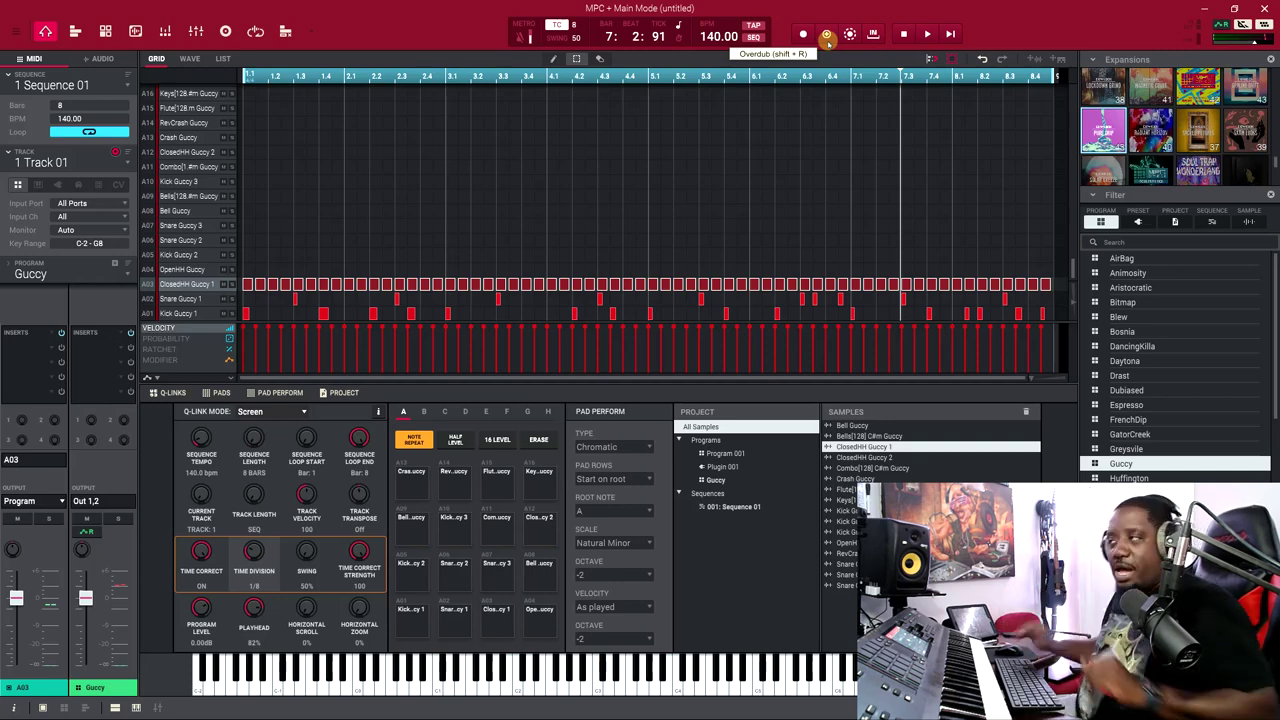
Select unused track 2 and make it a plugin track
click(126, 162)
click(86, 190)
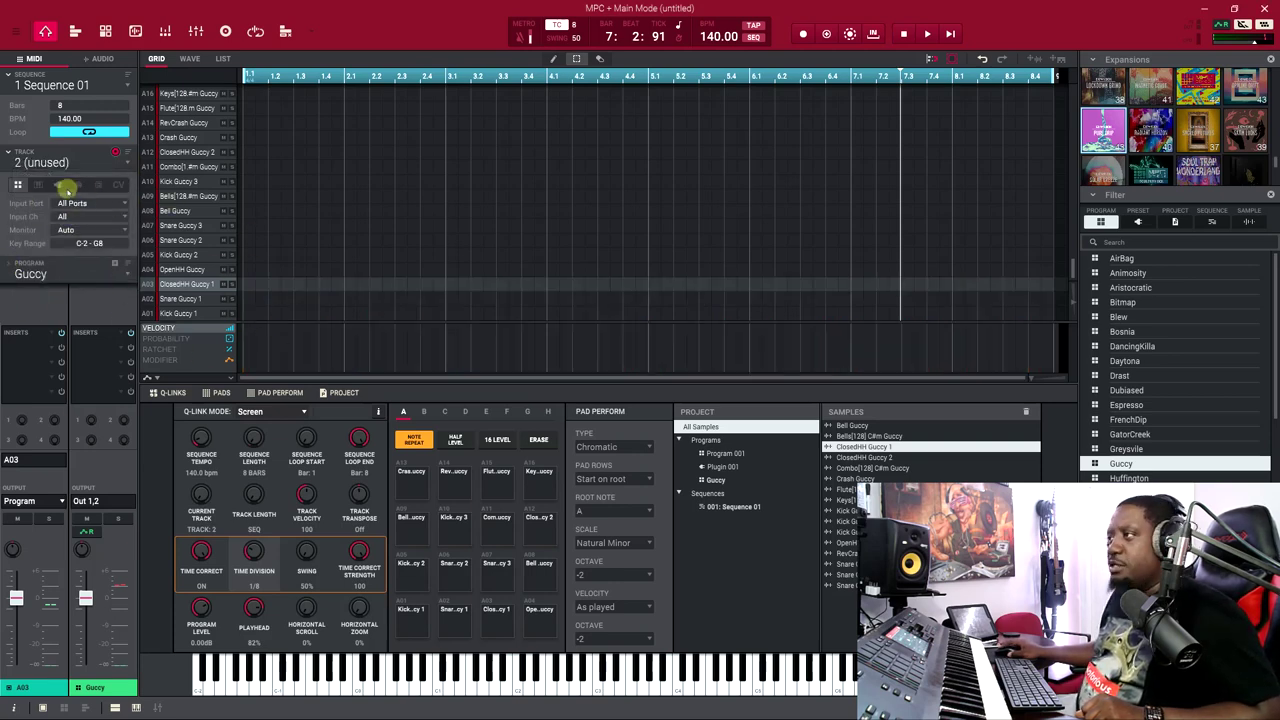
click(60, 184)
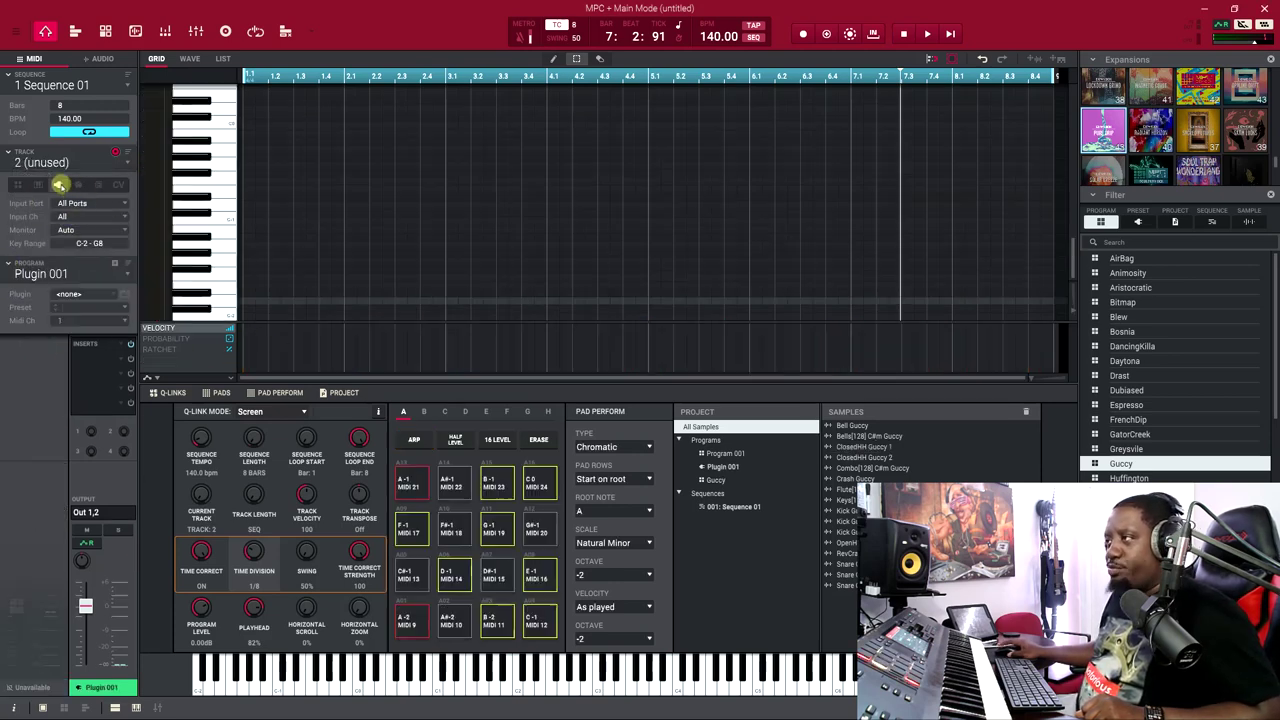
Load the Fabric instrument from AIR Music Technology's MPC Plugins on track 2
click(113, 293)
click(122, 265)
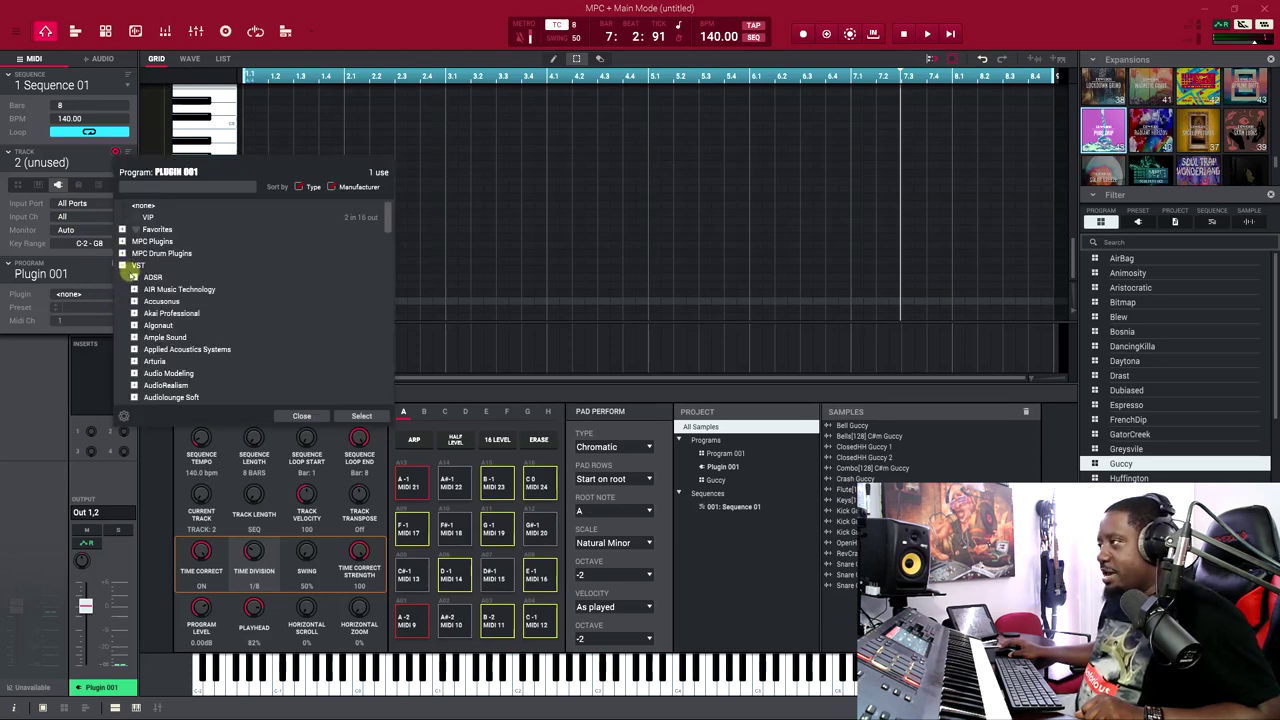
click(133, 290)
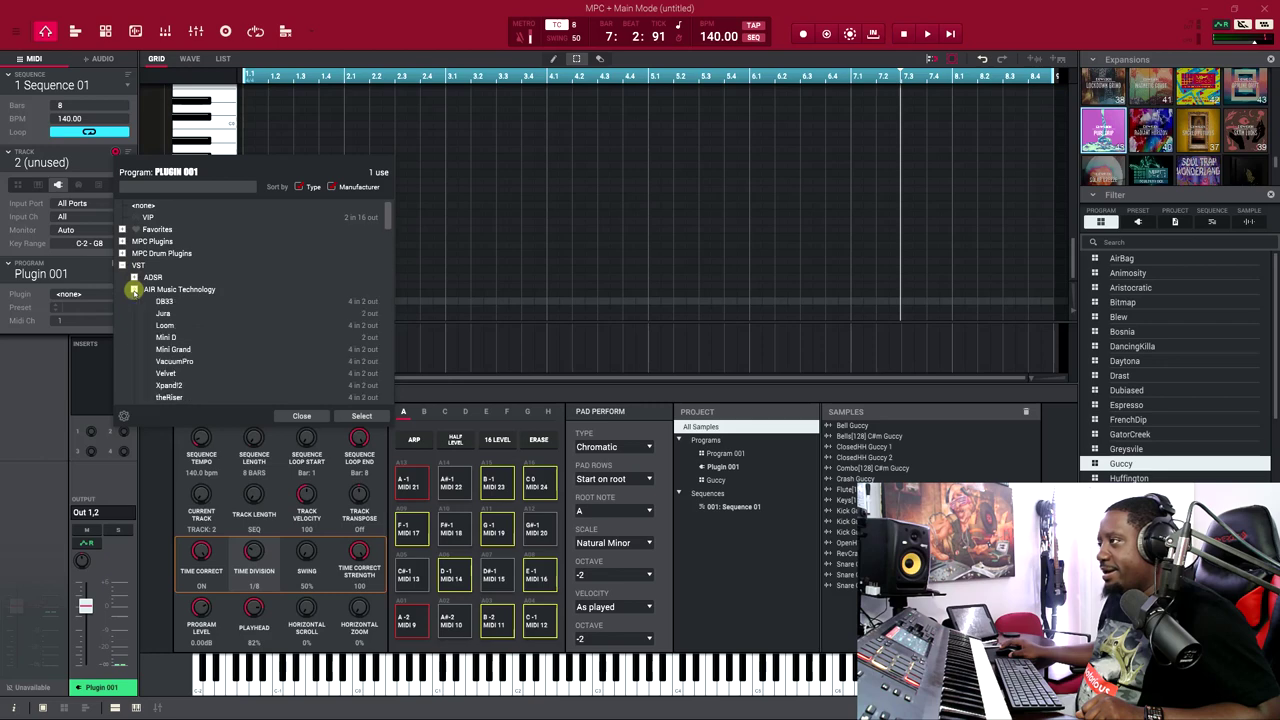
click(133, 290)
click(122, 241)
click(133, 253)
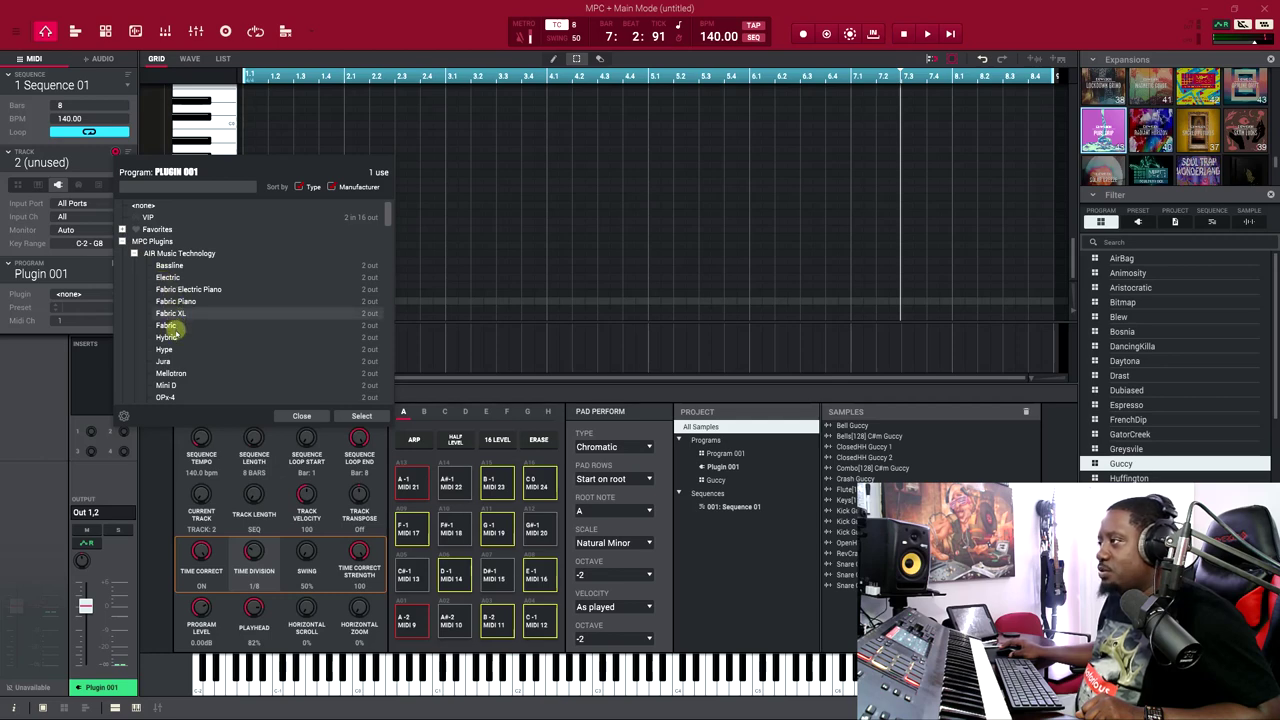
double_click(167, 326)
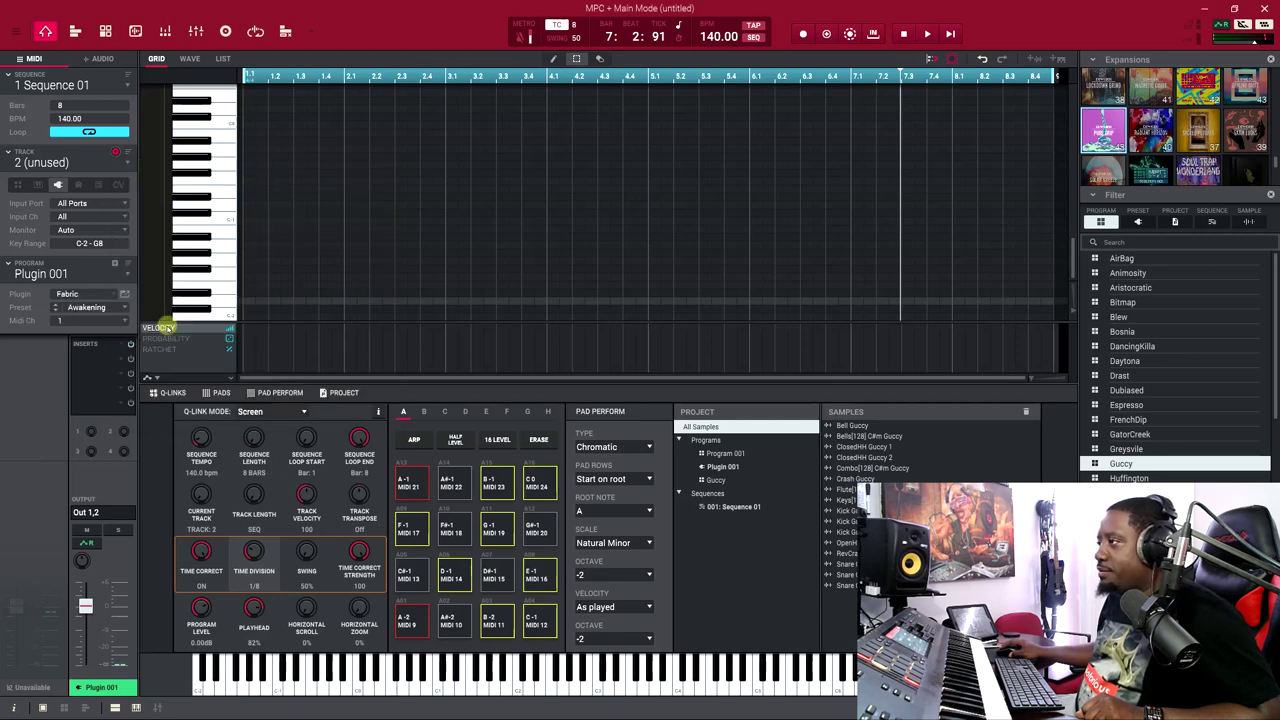
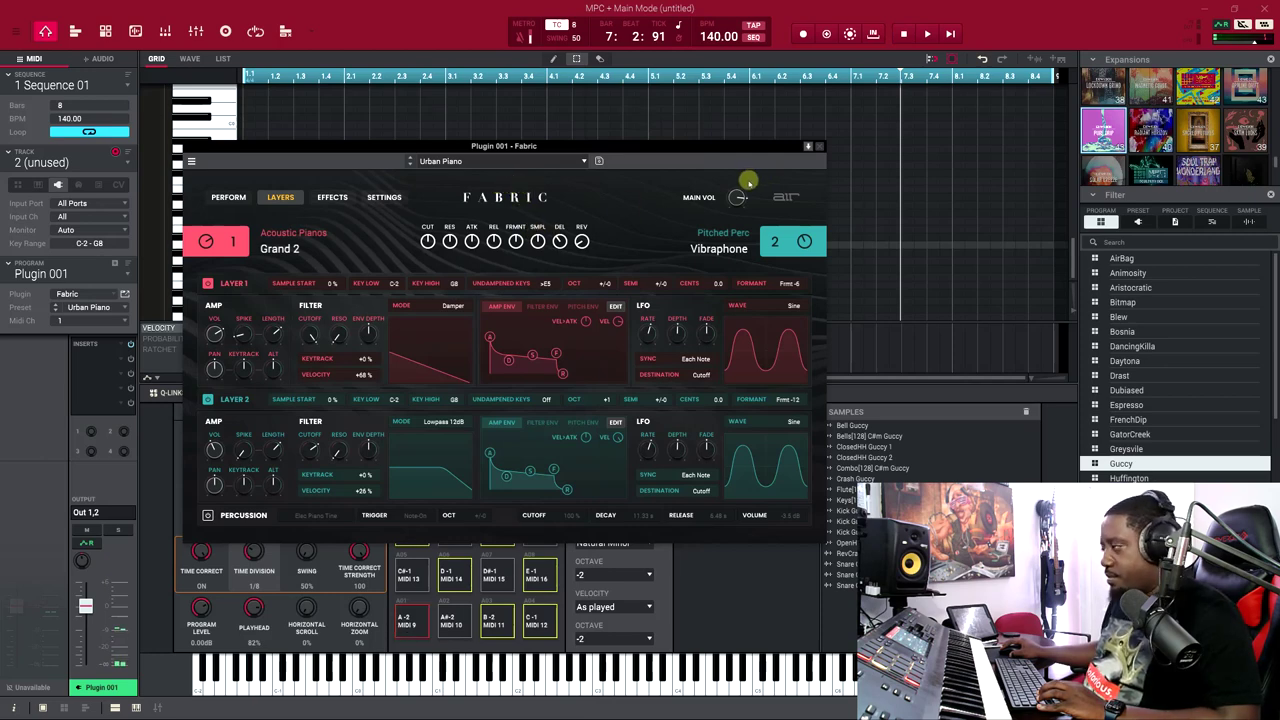
Choose the Studio Grand piano preset in Fabric and close the plugin window
click(580, 161)
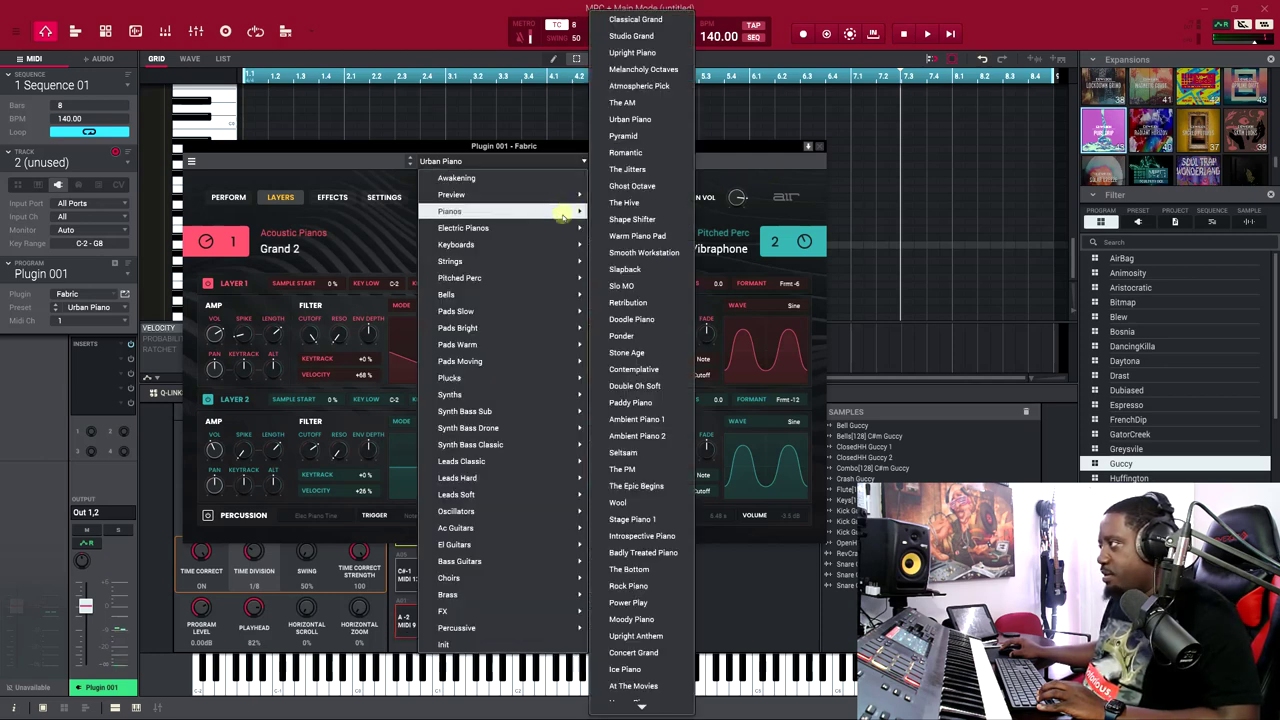
mouse_move(532, 241)
mouse_move(526, 217)
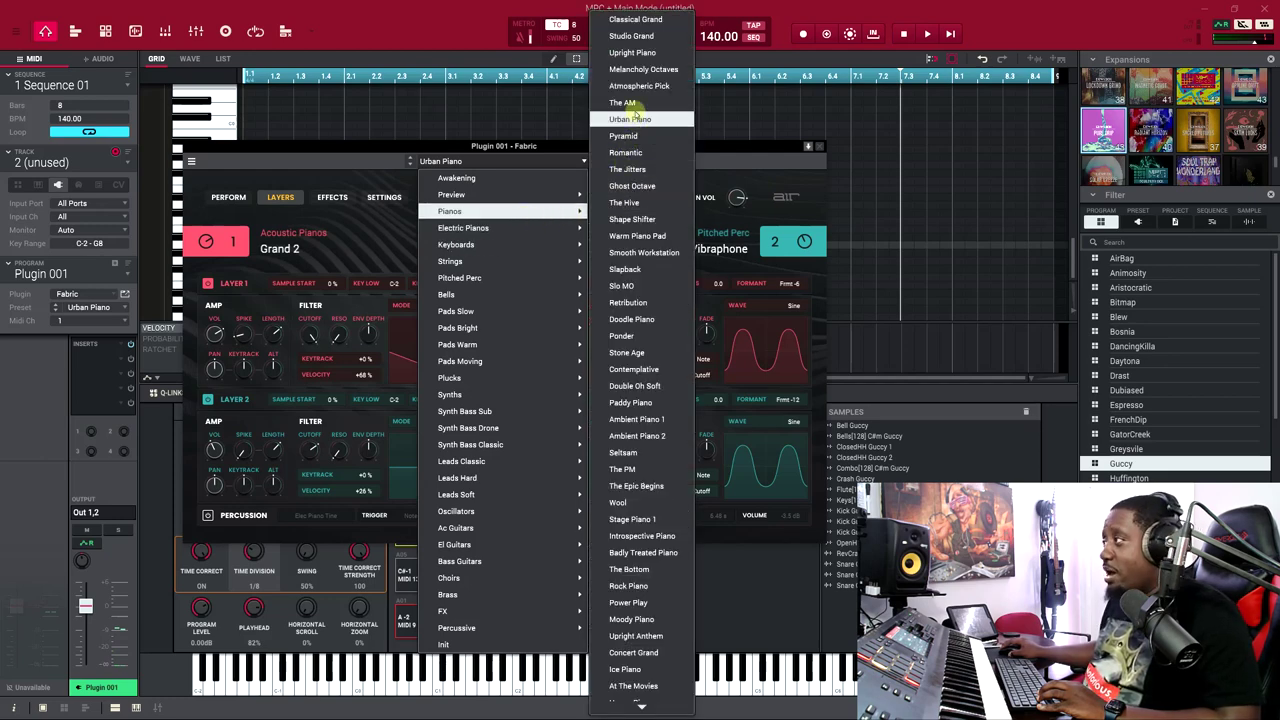
click(632, 36)
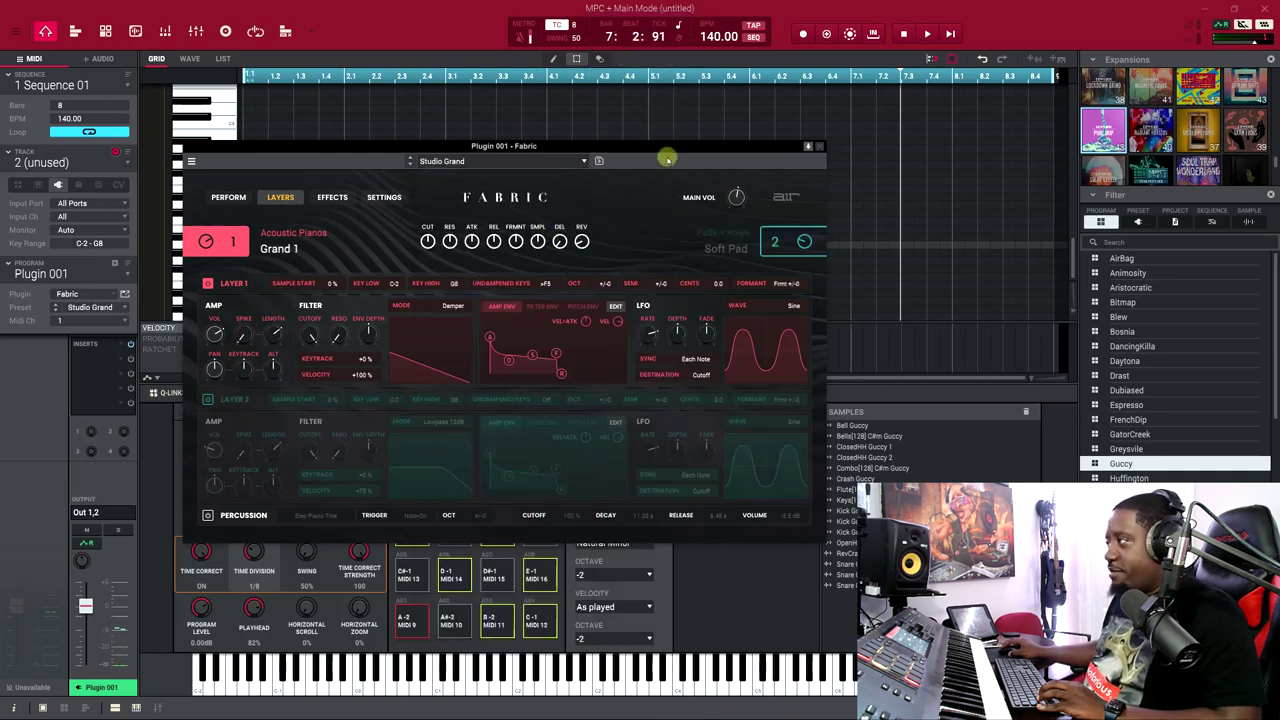
drag(667, 151, 691, 8)
click(843, 4)
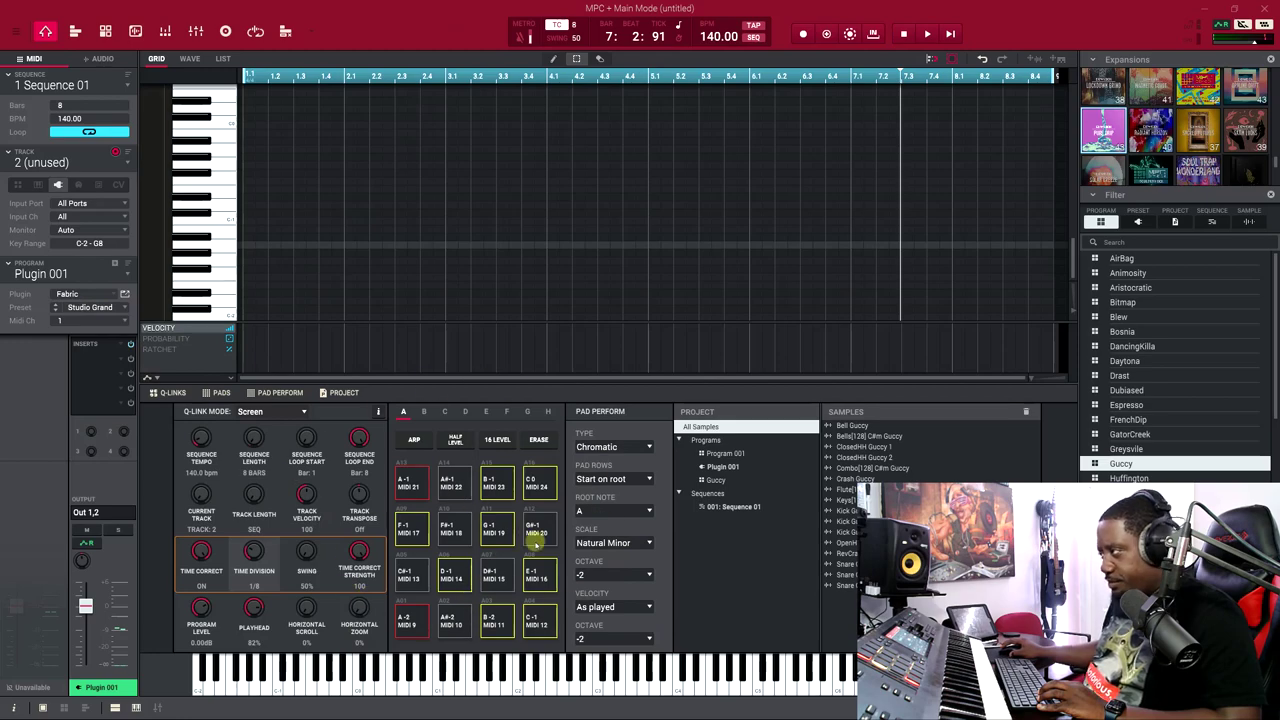
Set the pad perform type to Notes and its octave to 0
click(649, 447)
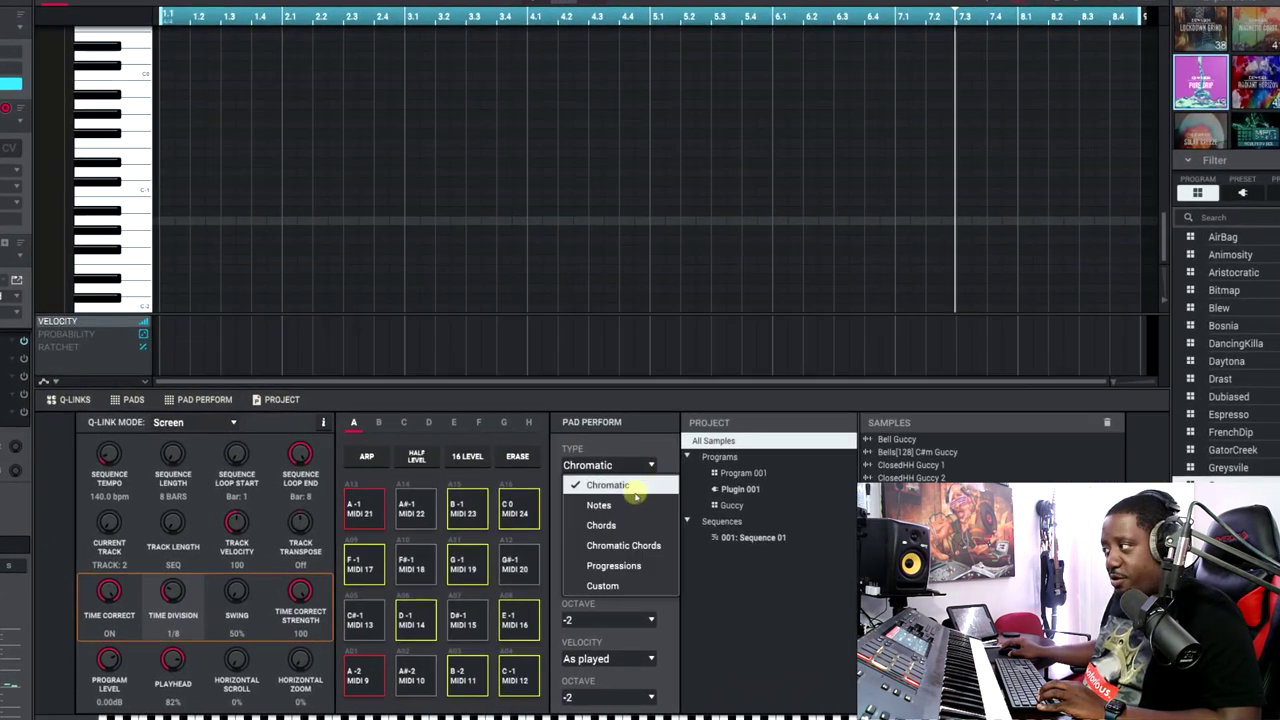
click(605, 505)
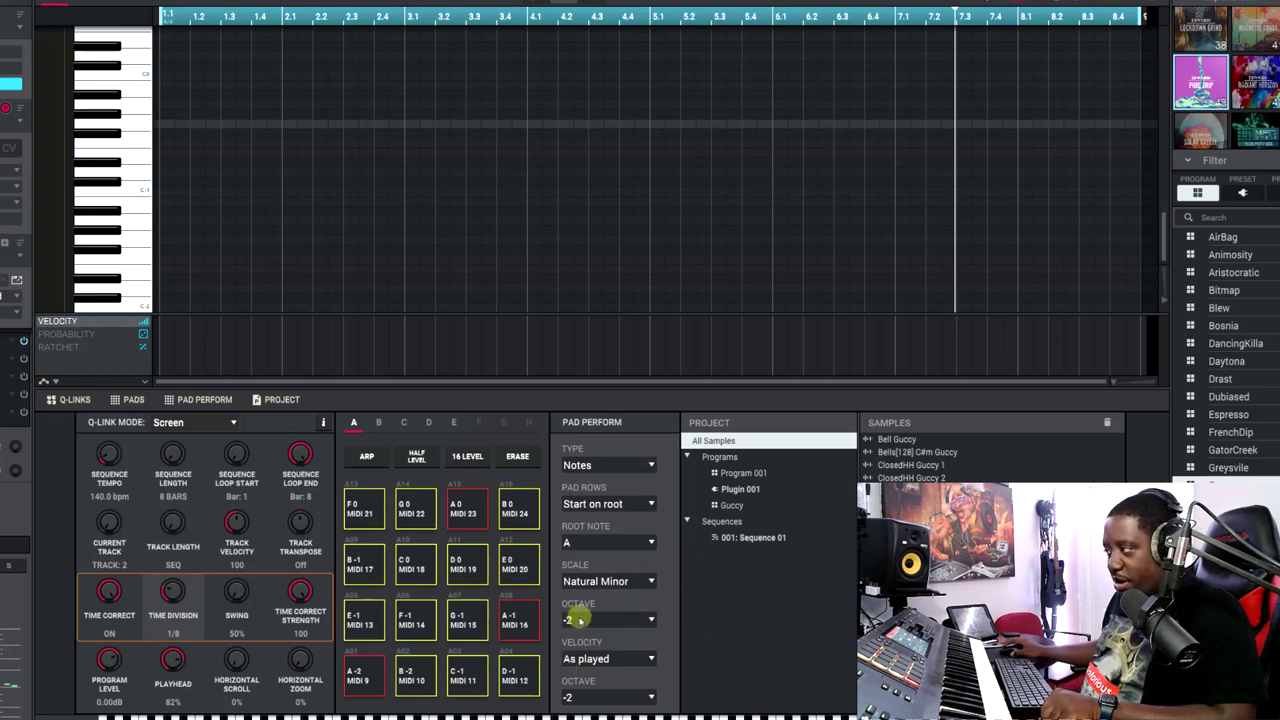
click(648, 620)
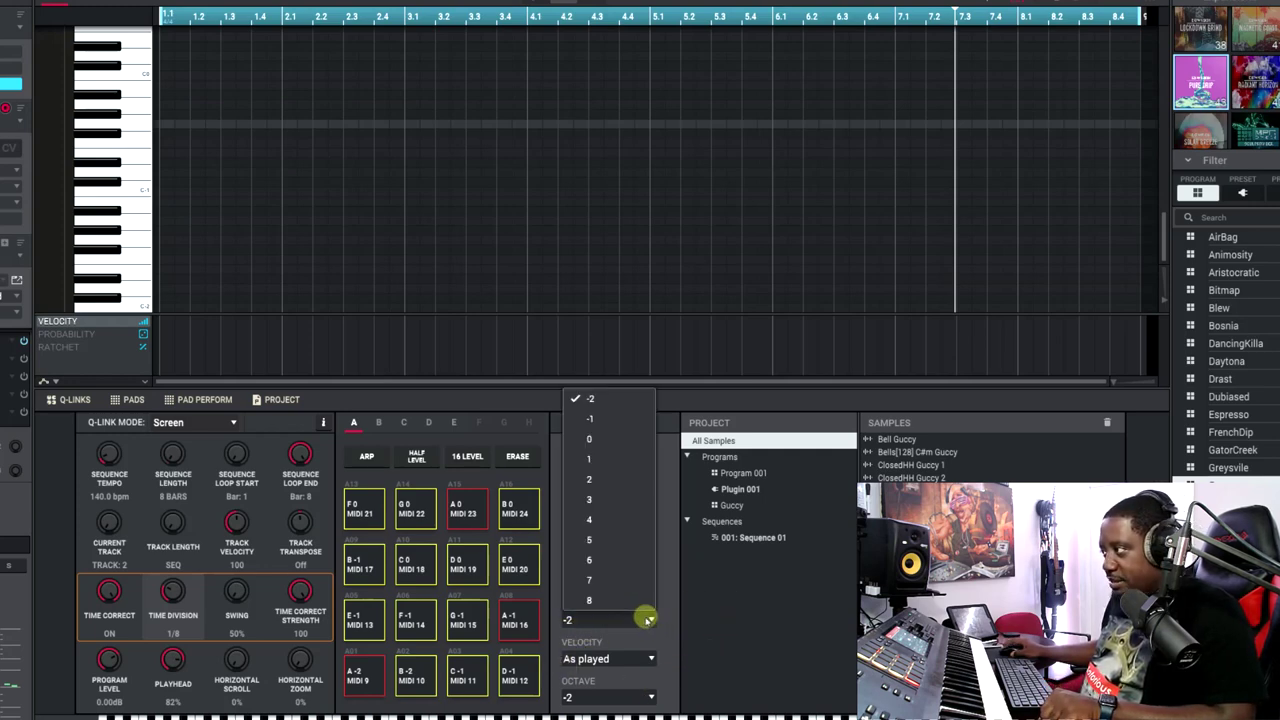
click(619, 442)
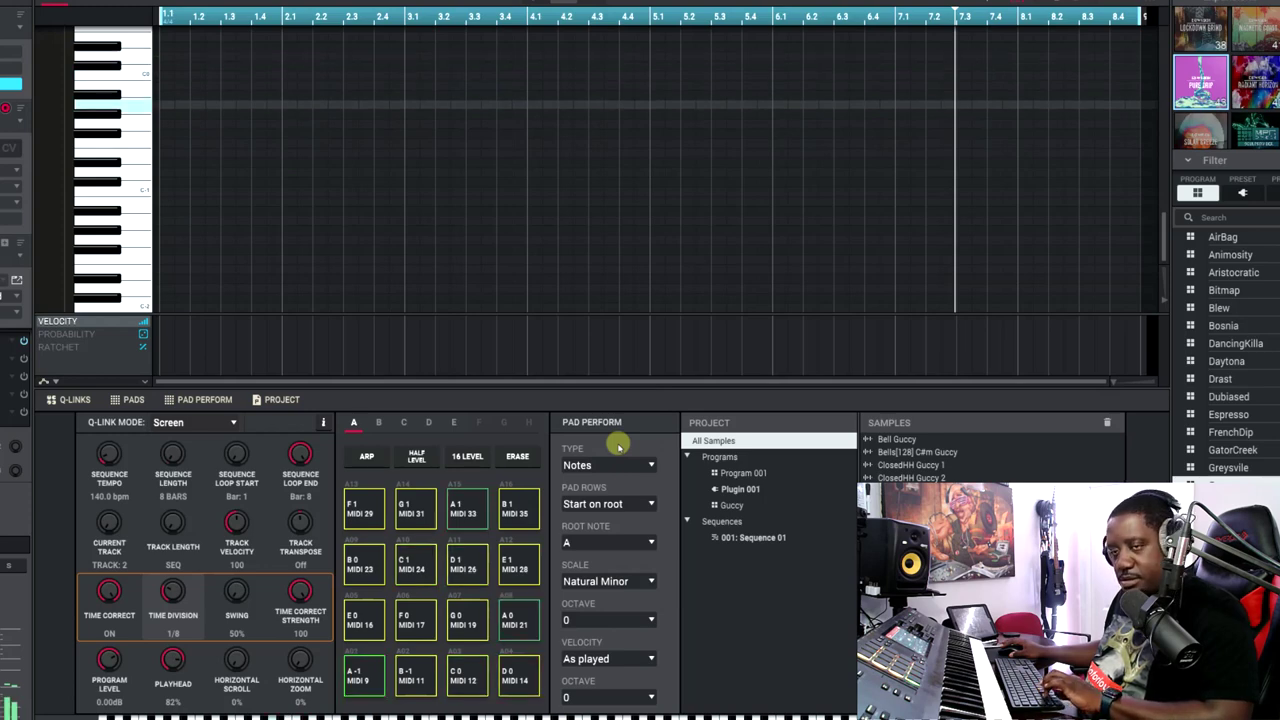
Set the pad perform octave to 3, check the notes in pad bank C and return to bank A
click(652, 619)
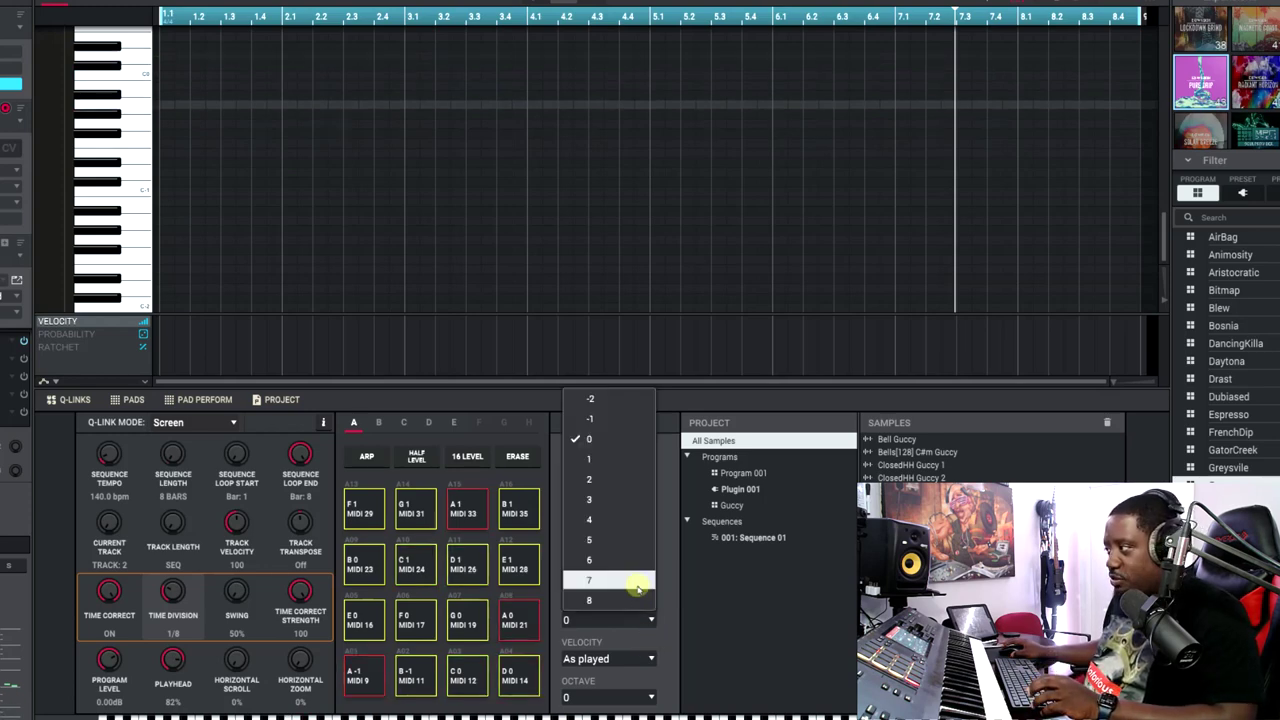
click(624, 500)
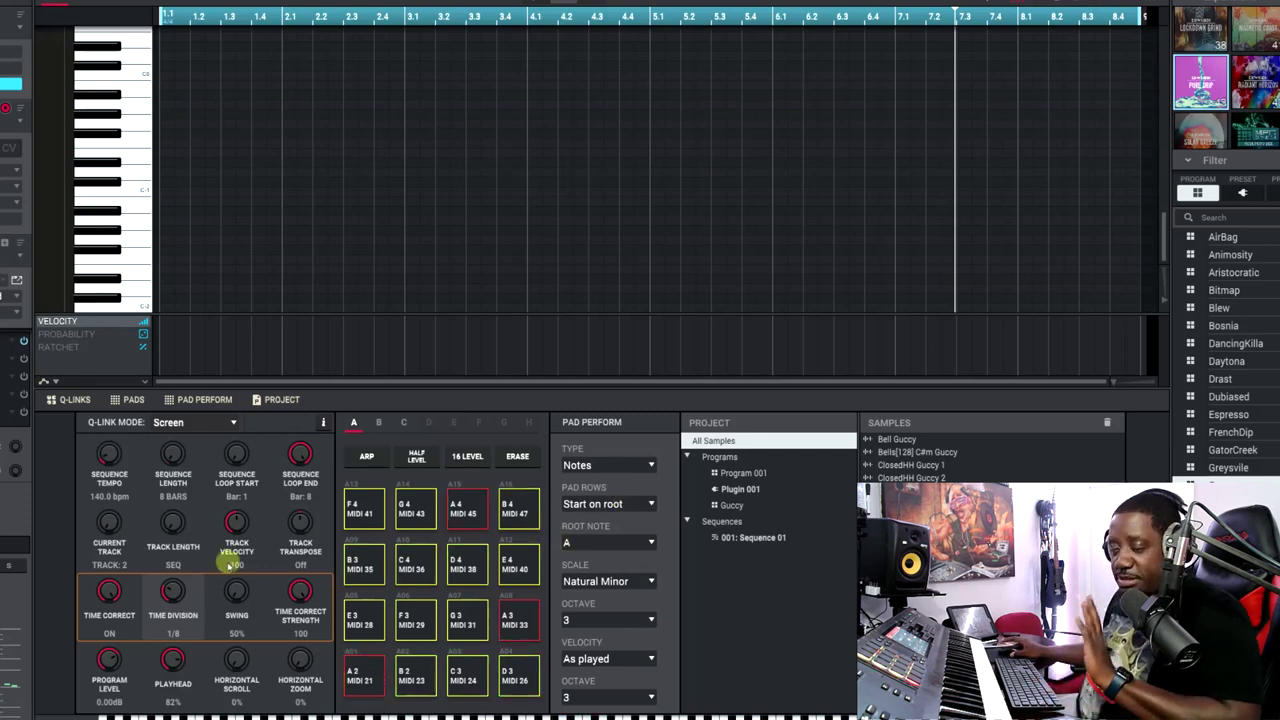
click(401, 423)
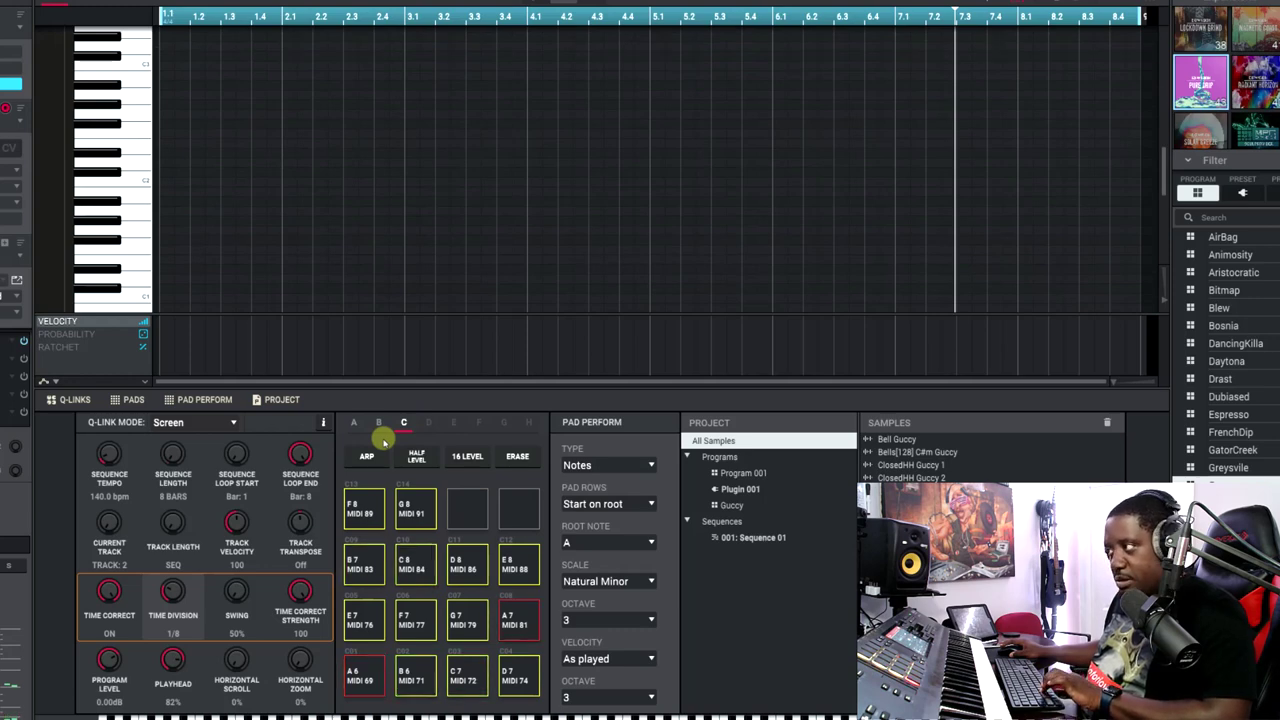
click(352, 422)
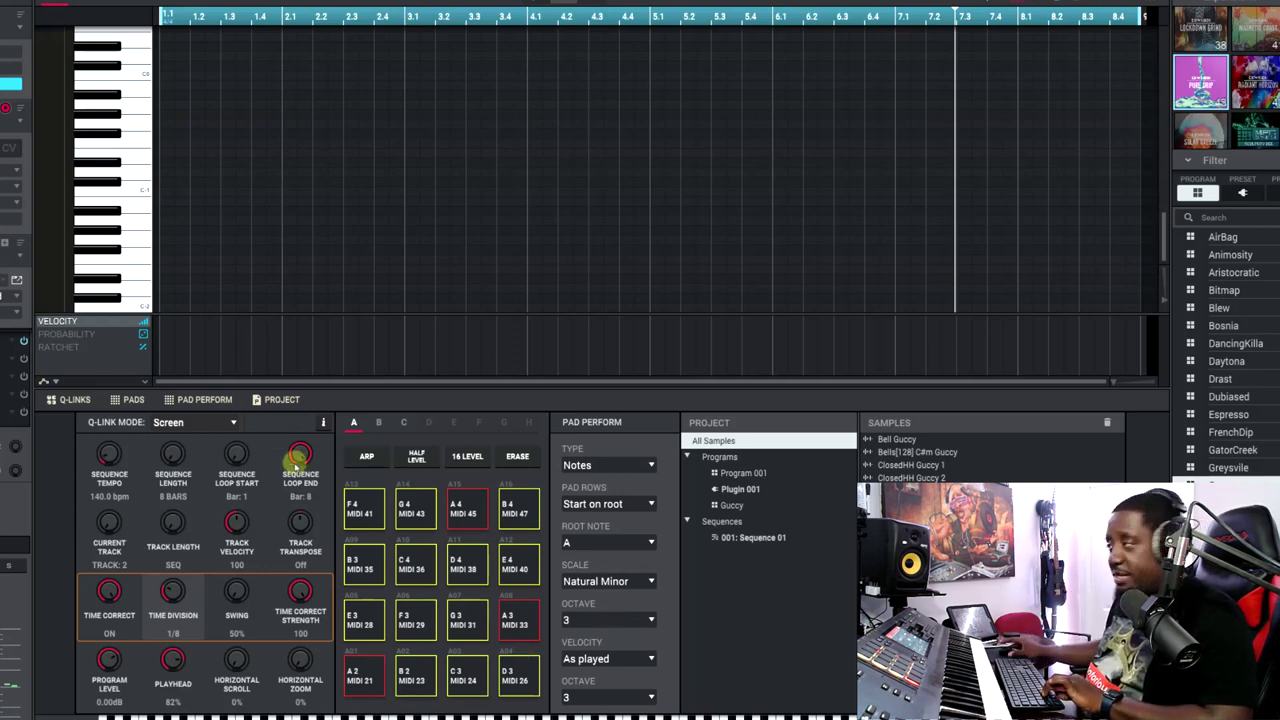
Set the pad perform type to Chords with the 1-3-5-7 scale chord
click(637, 464)
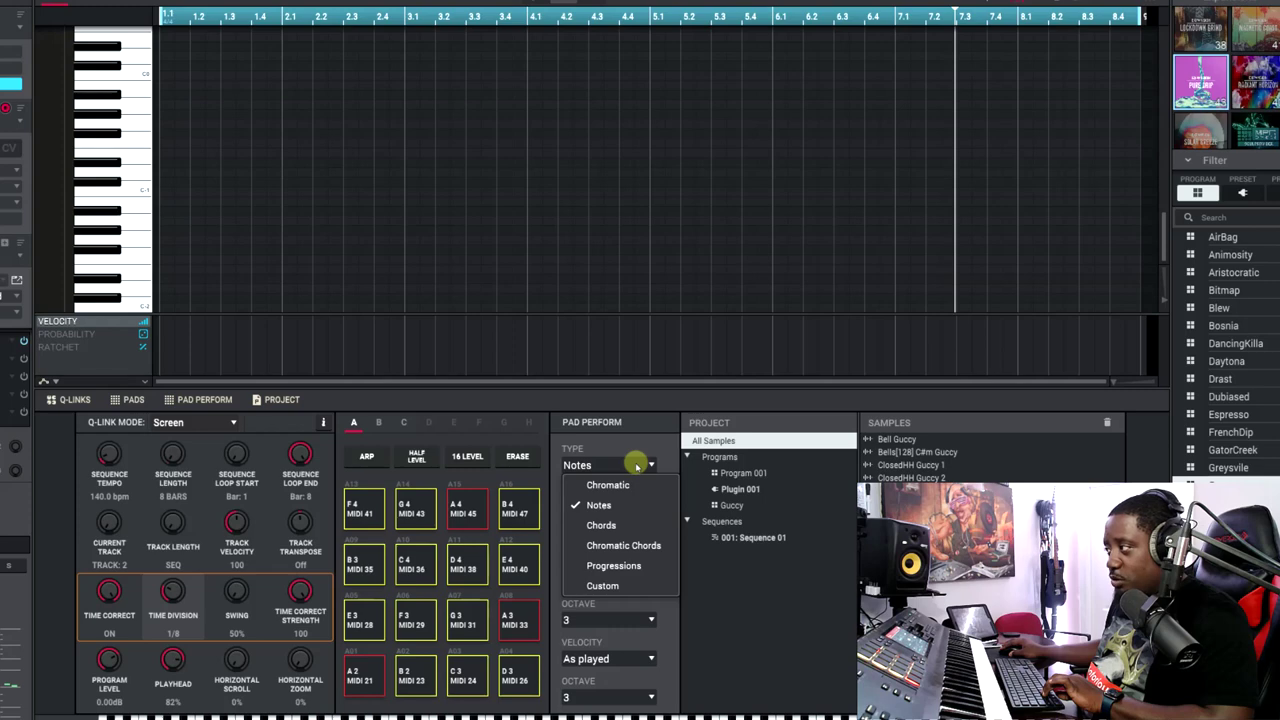
click(620, 527)
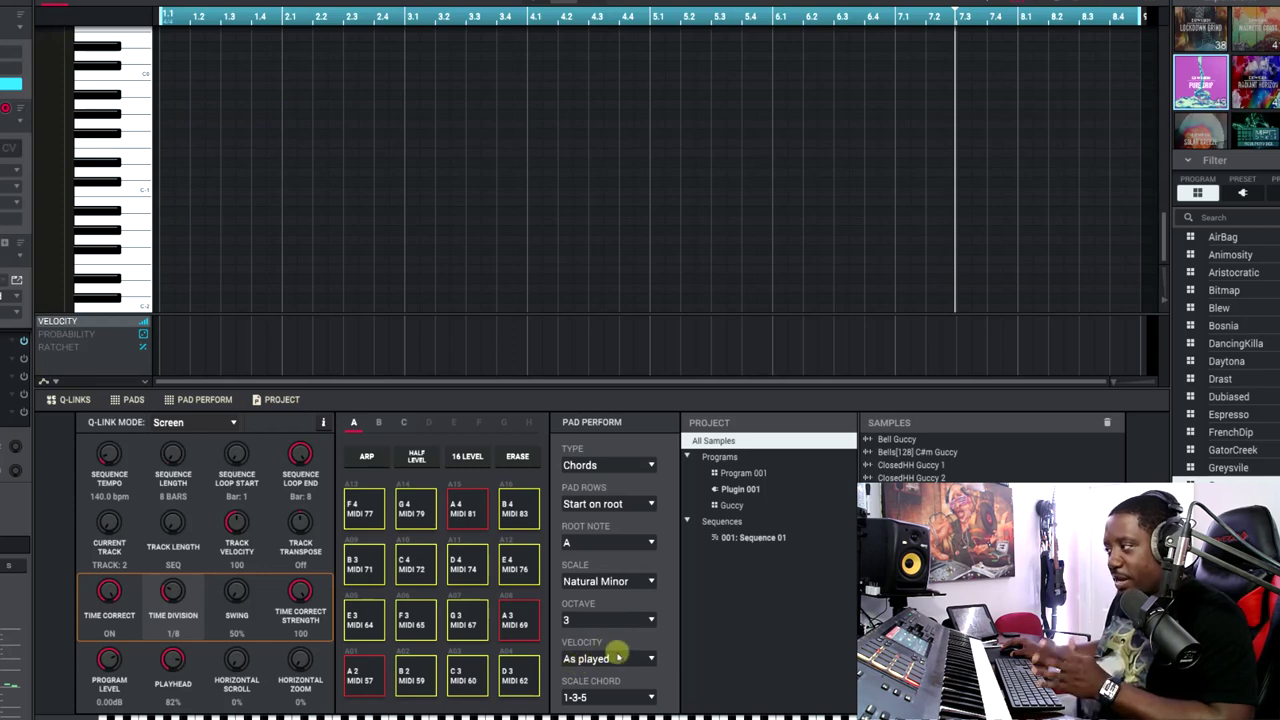
click(651, 698)
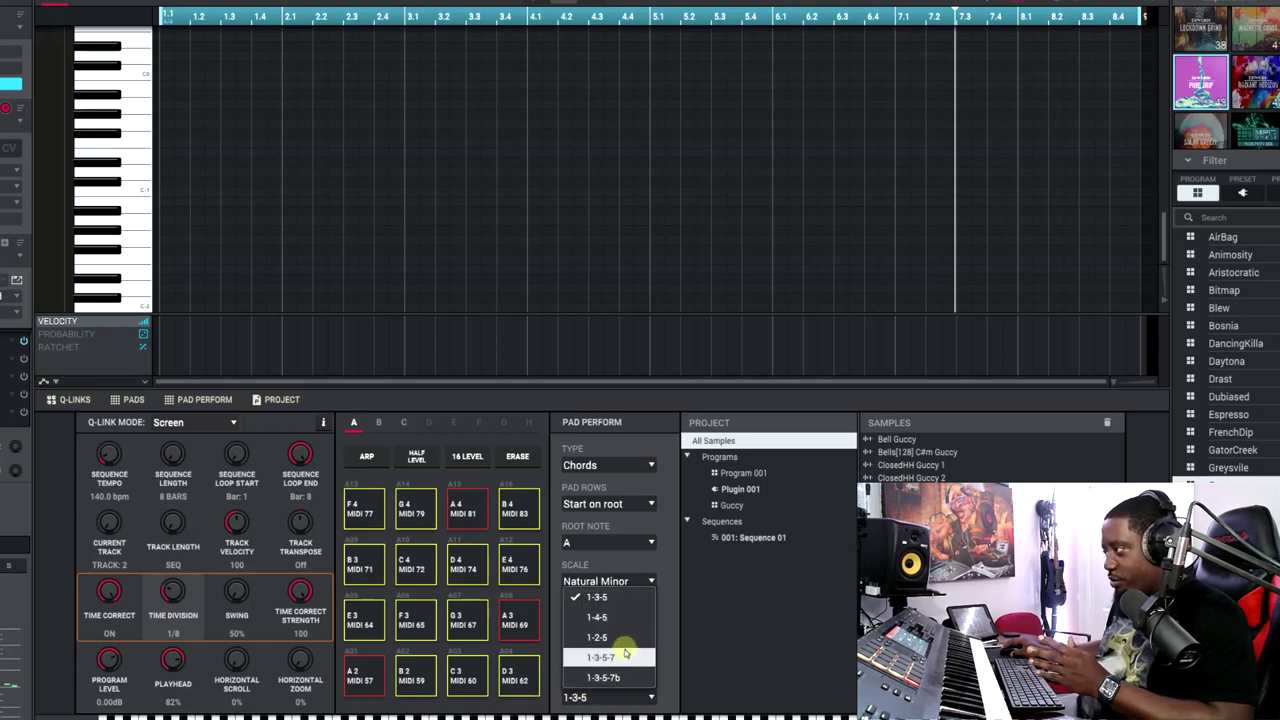
click(625, 658)
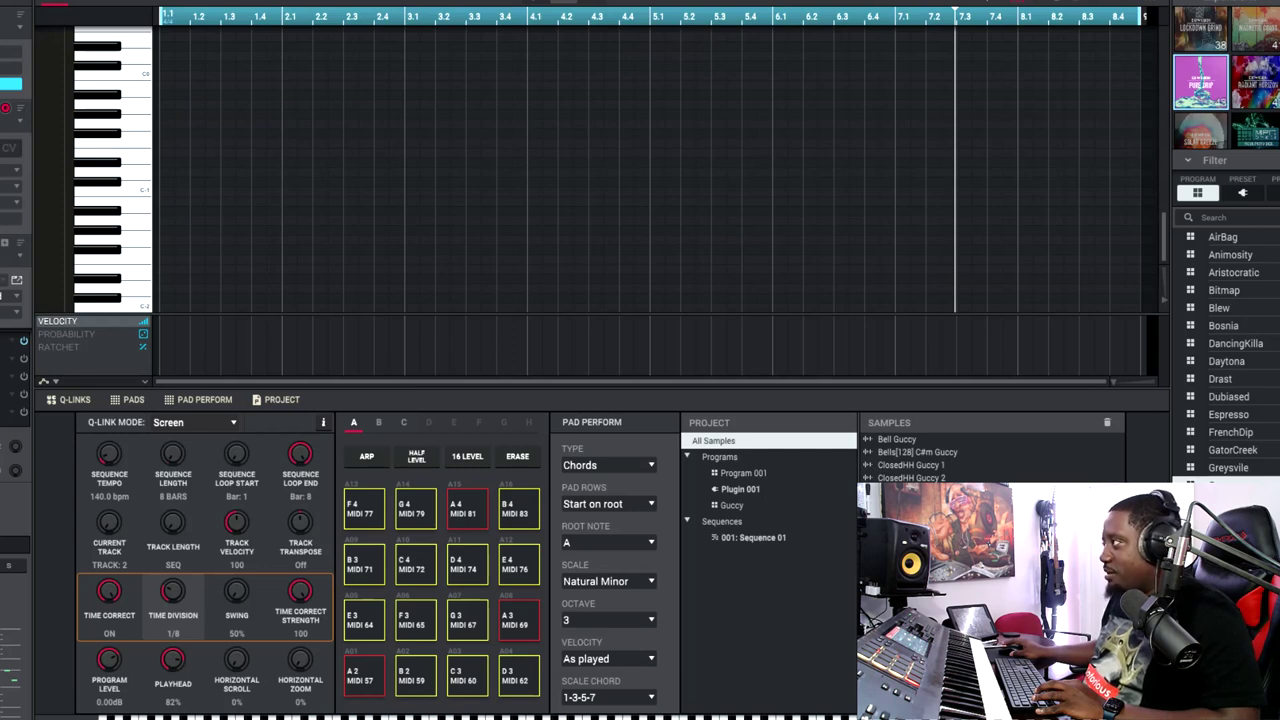
Record a piano chord progression over the eight bars and extend the first chord's notes to just before bar 3
key(space)
key(space)
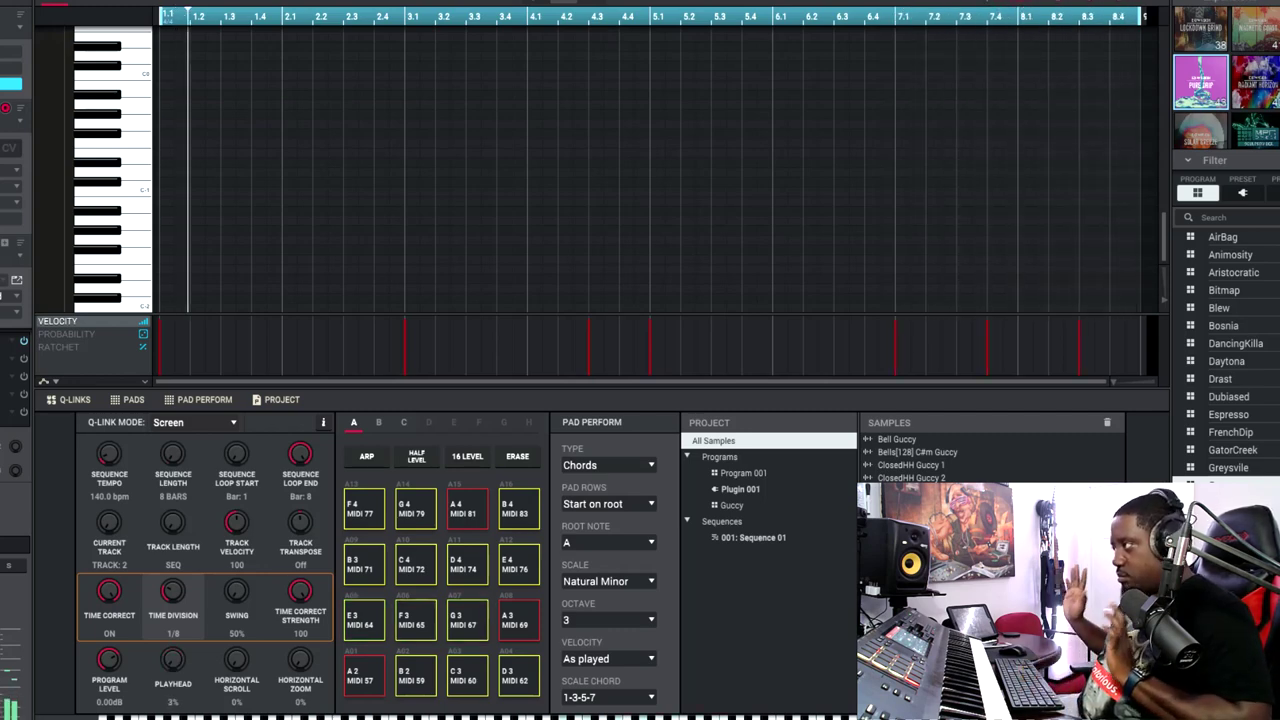
scroll(626, 150, up, 3)
scroll(626, 150, up, 5)
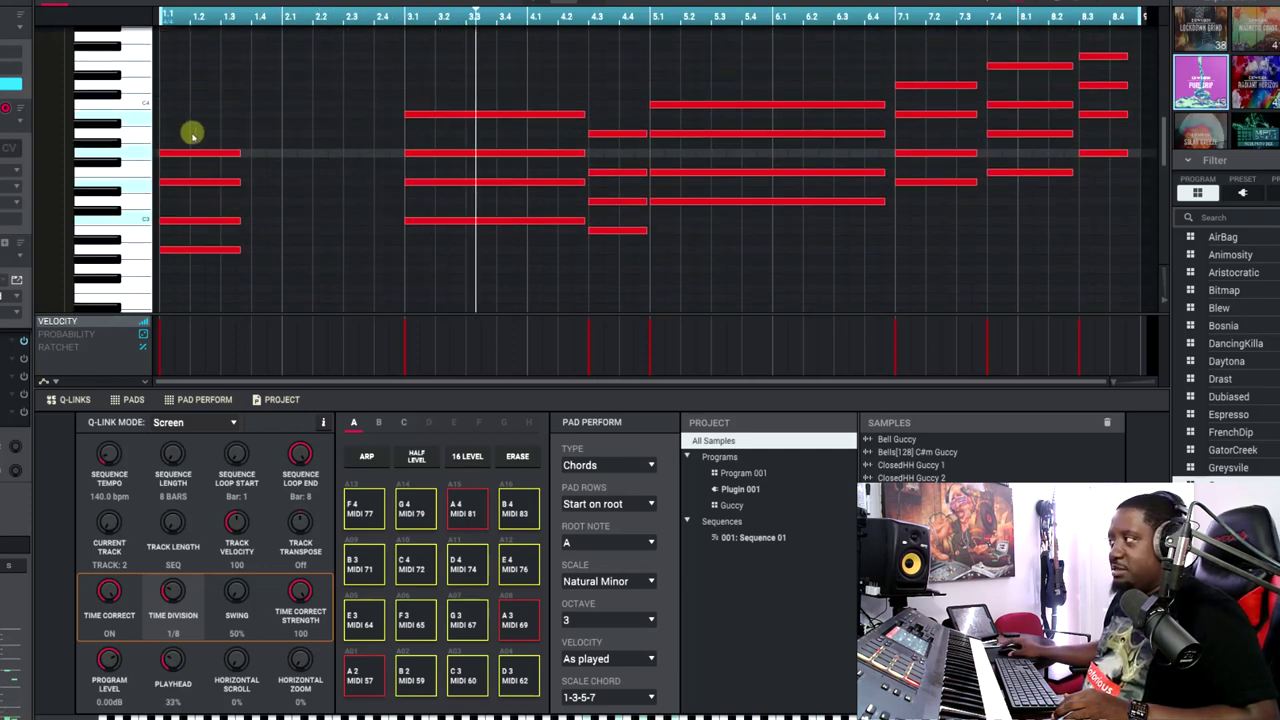
scroll(223, 131, up, 1)
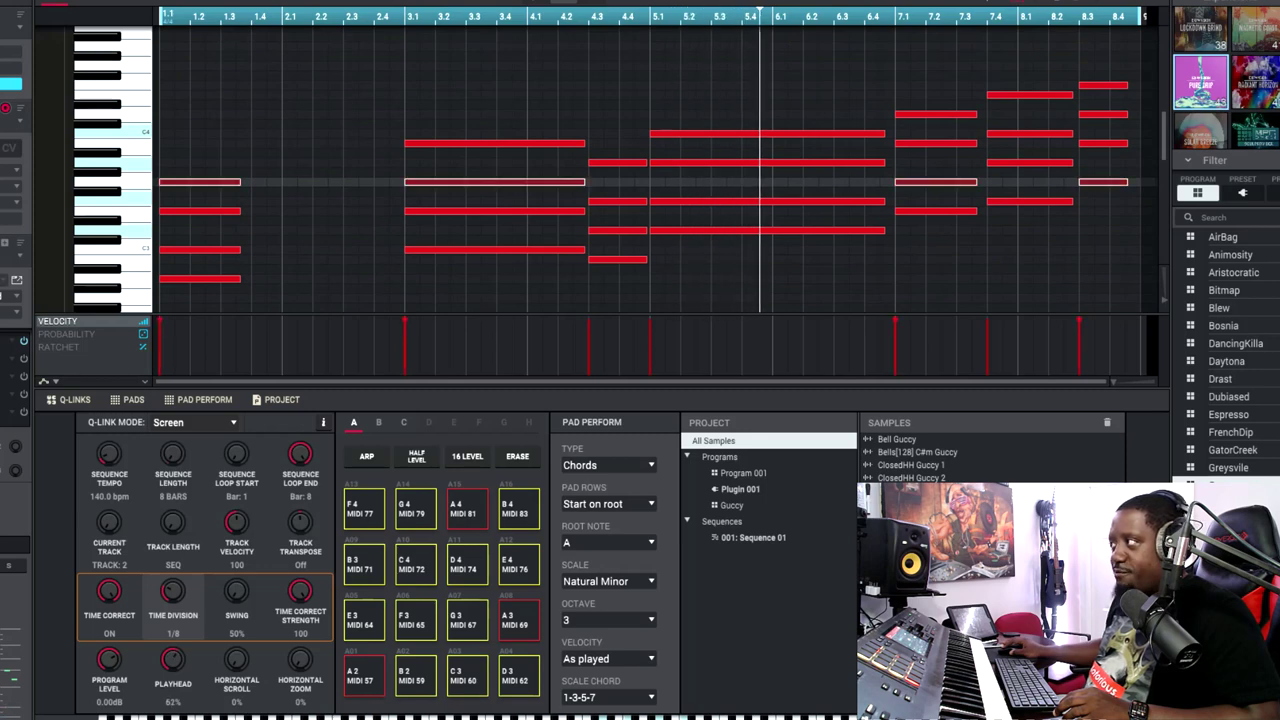
drag(241, 143, 398, 288)
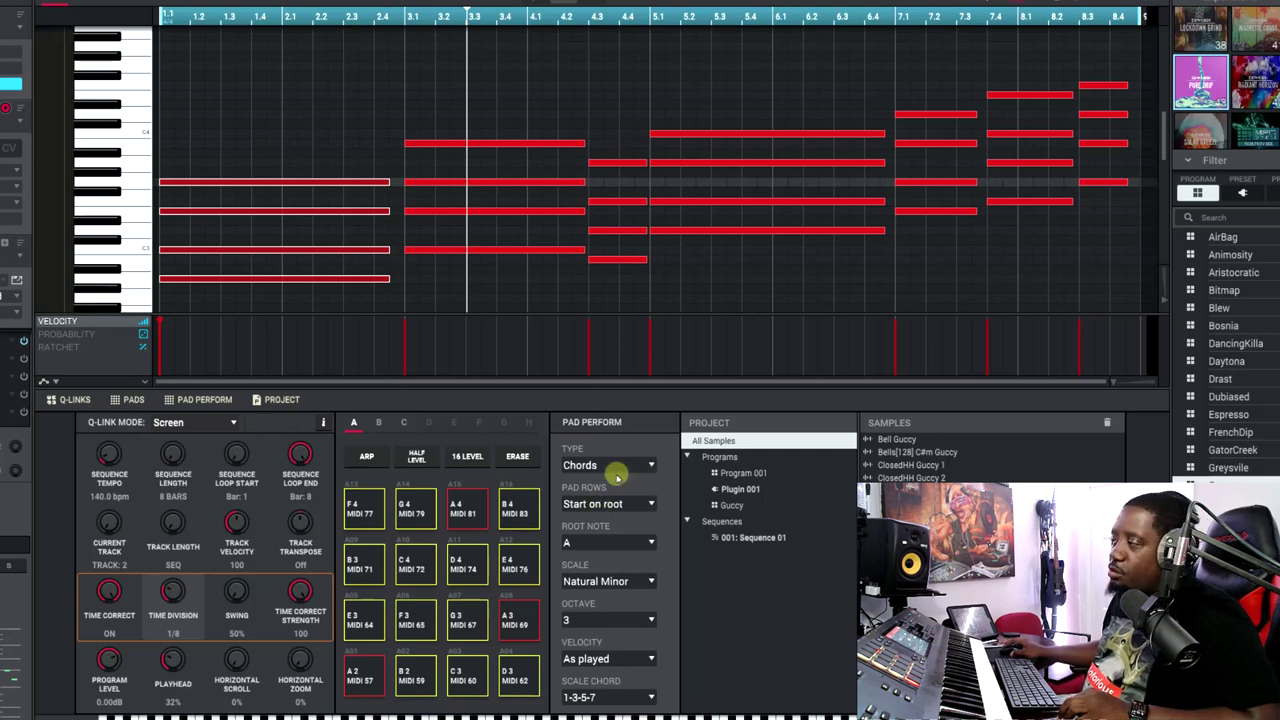
Set the pad perform type to Chromatic and its octave to 5
click(648, 465)
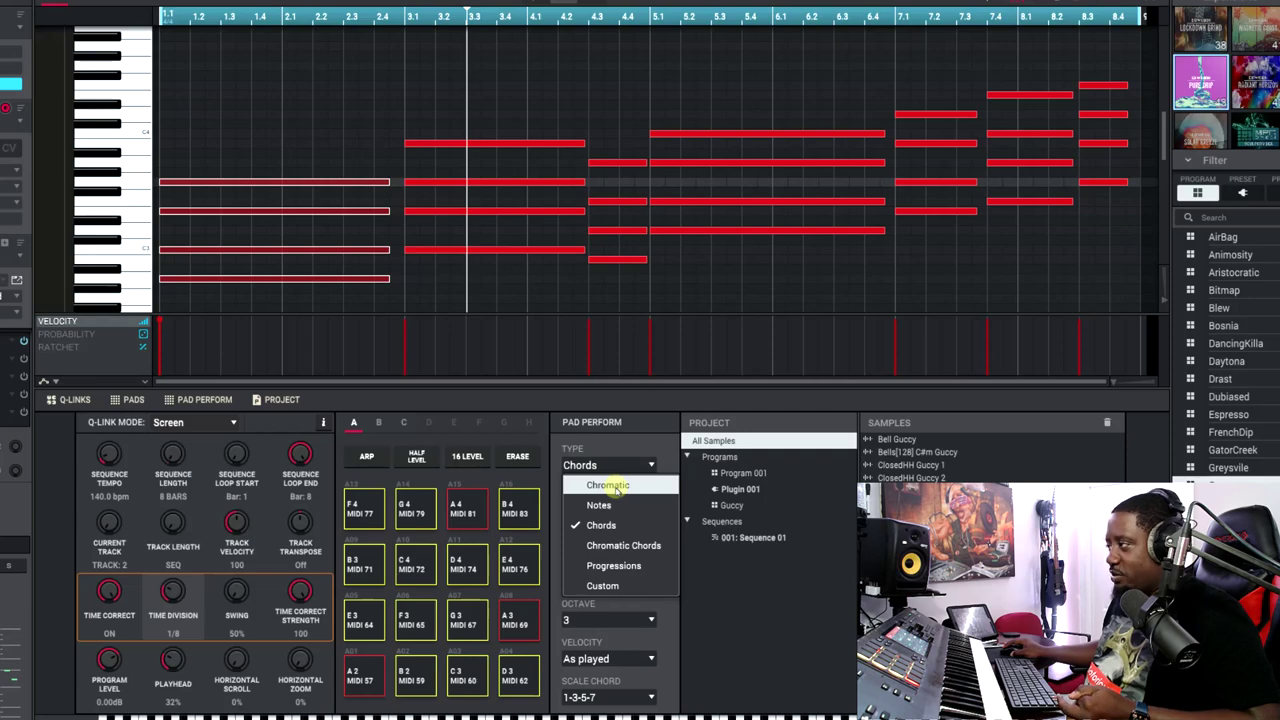
click(608, 485)
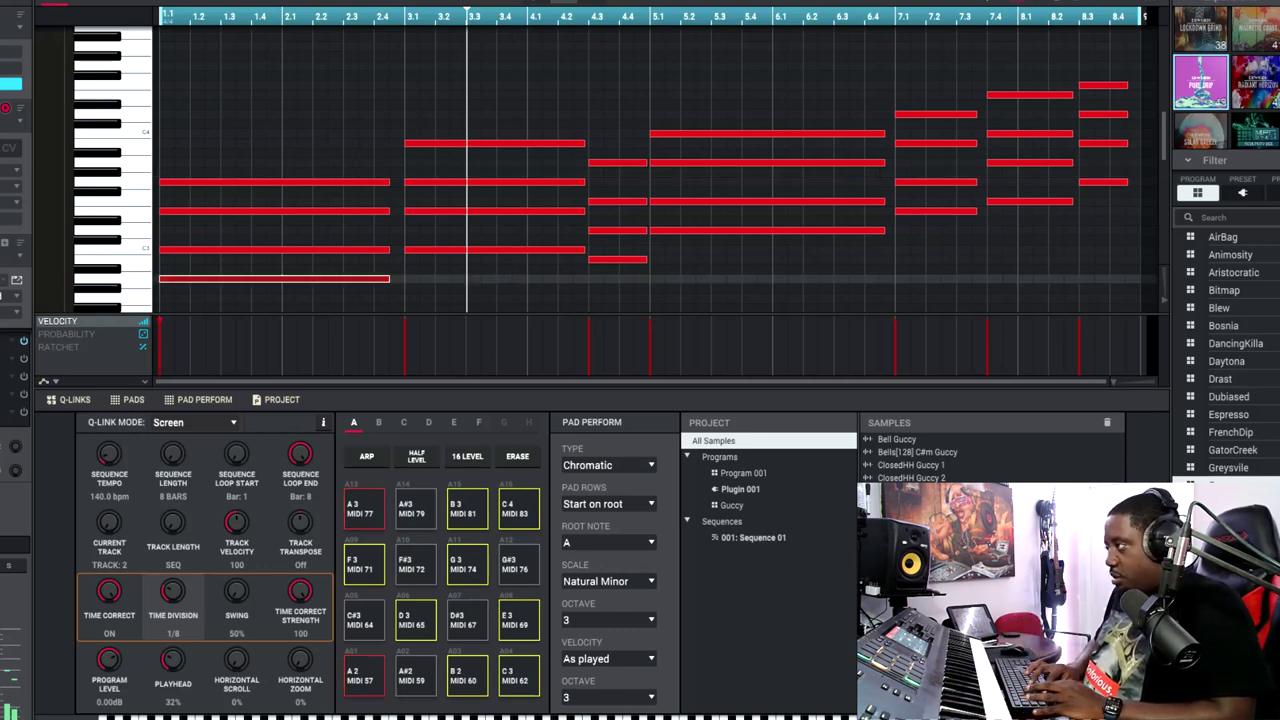
click(651, 620)
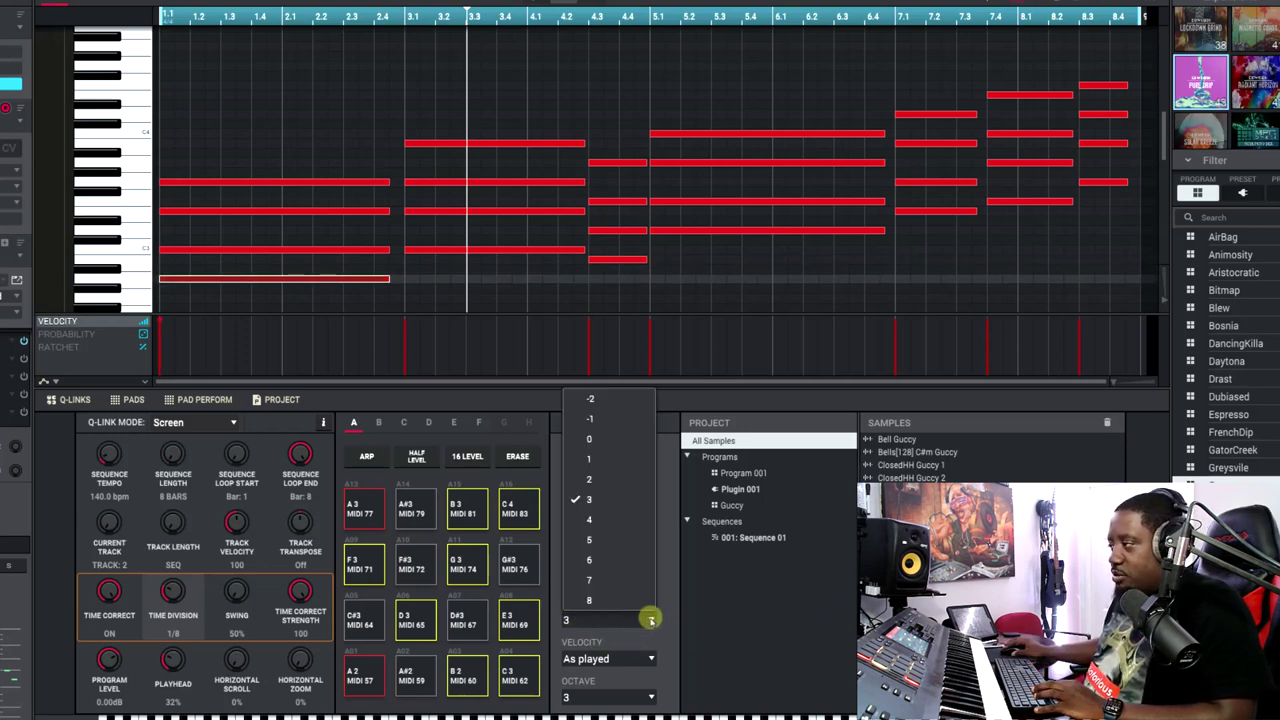
click(643, 524)
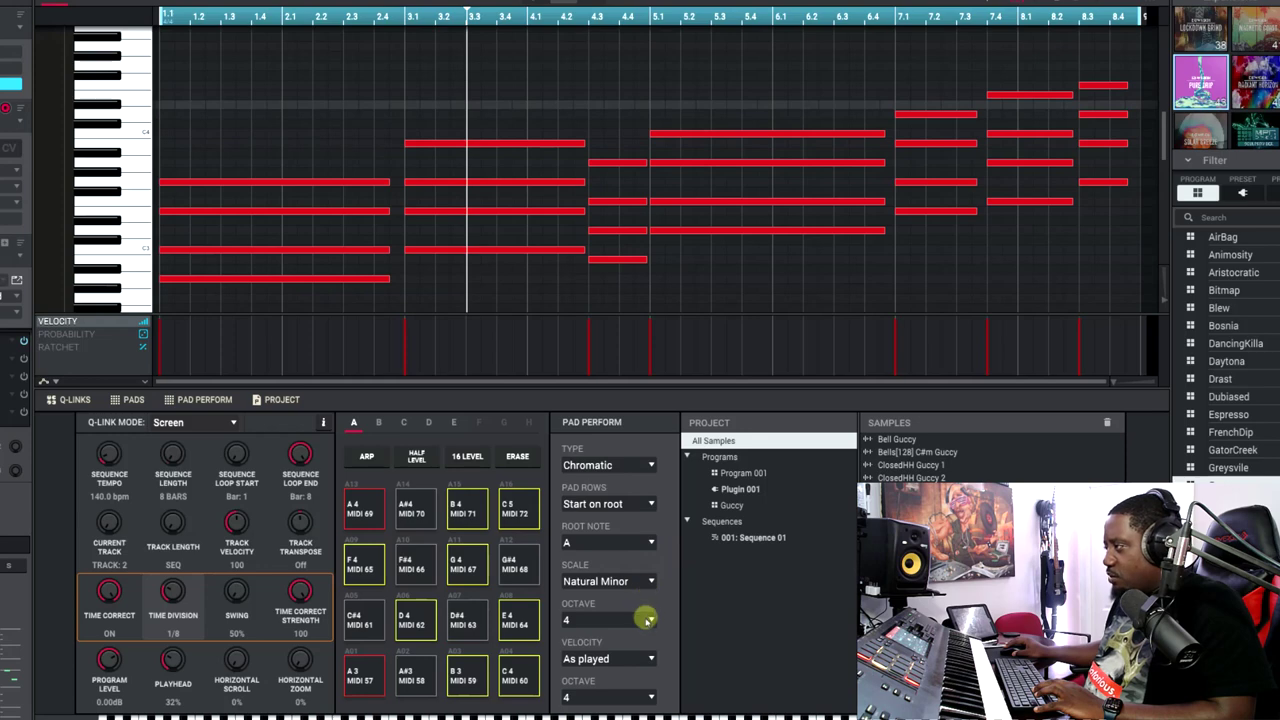
click(649, 620)
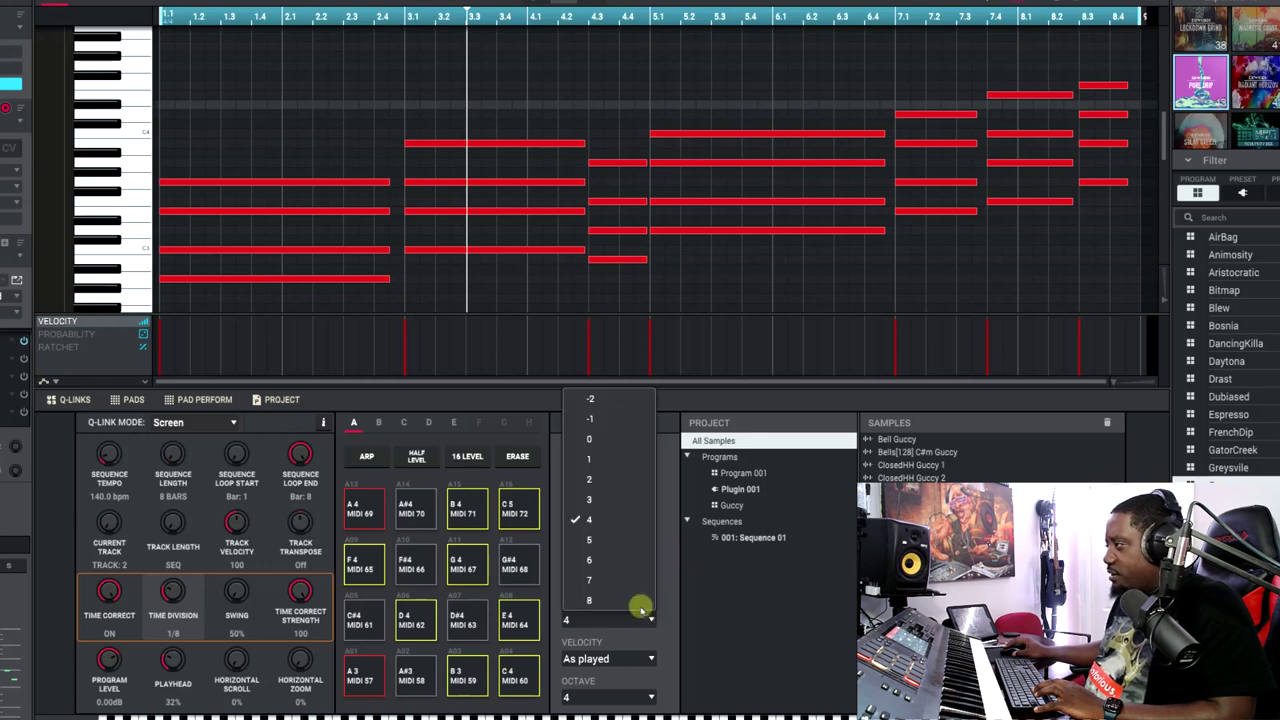
click(619, 541)
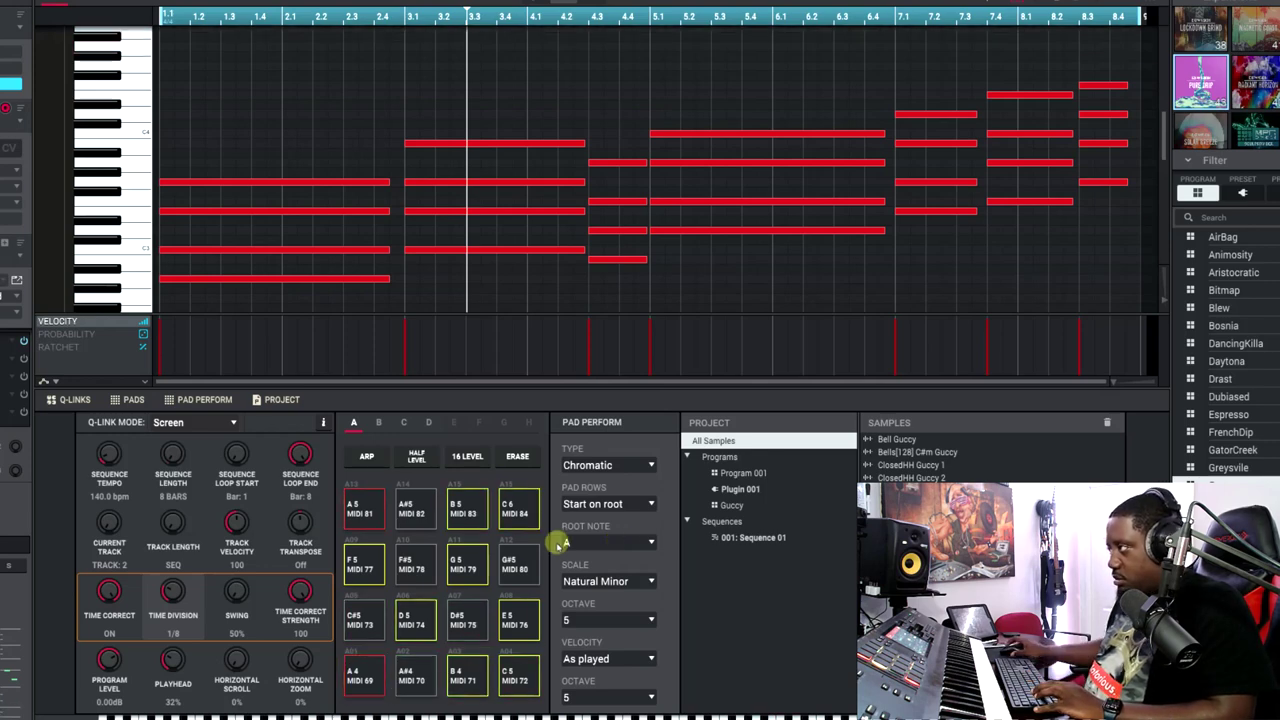
Record a piano melody above the chords across the eight-bar sequence, play it back and stop playback
scroll(466, 183, up, 3)
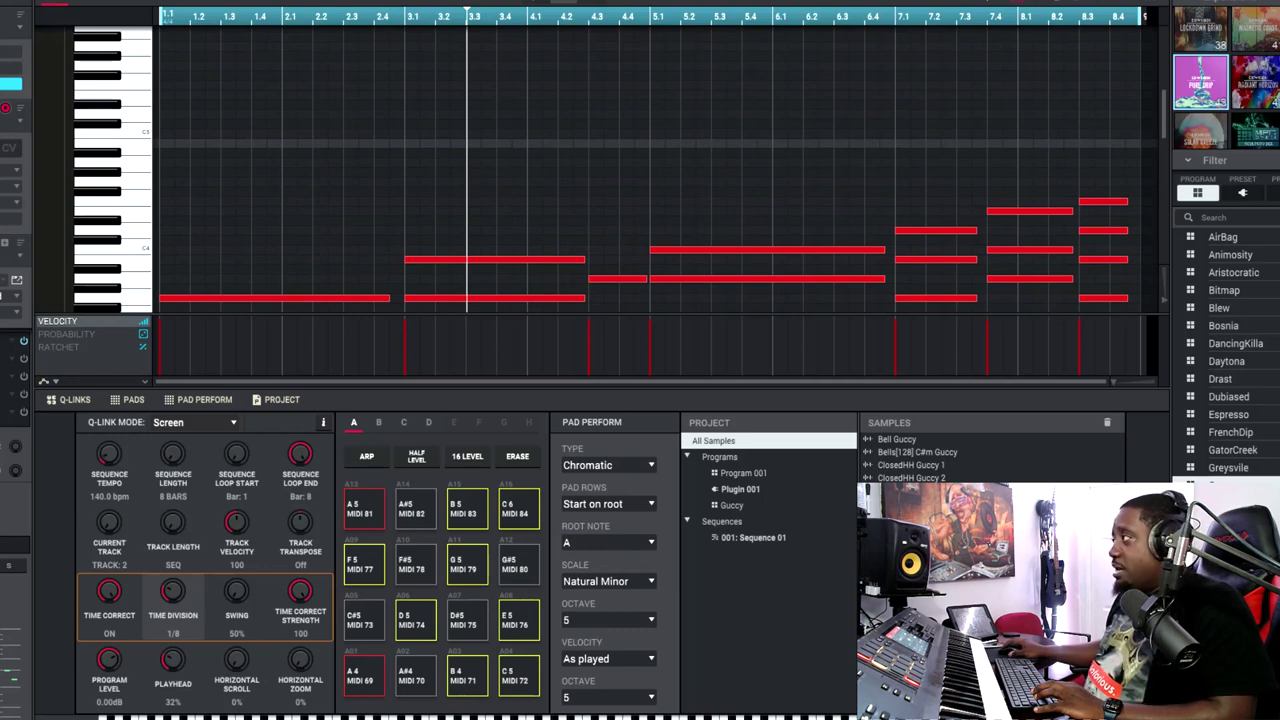
key(space)
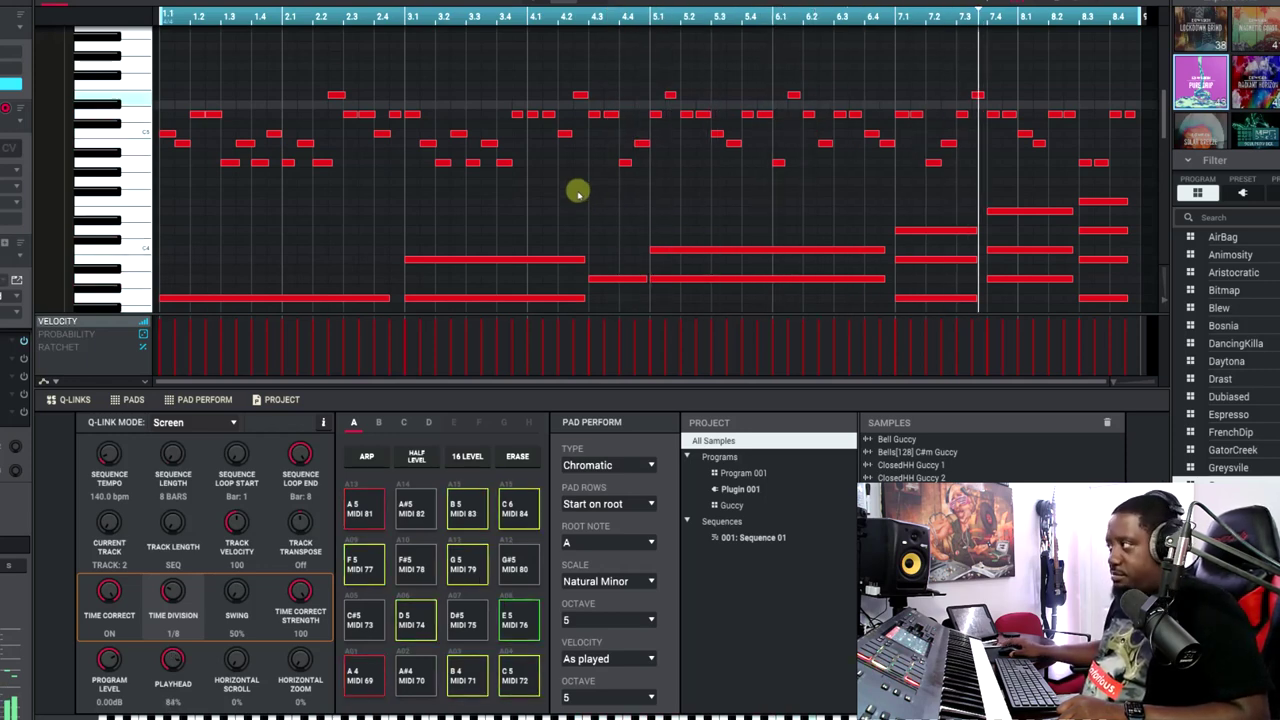
scroll(577, 192, down, 2)
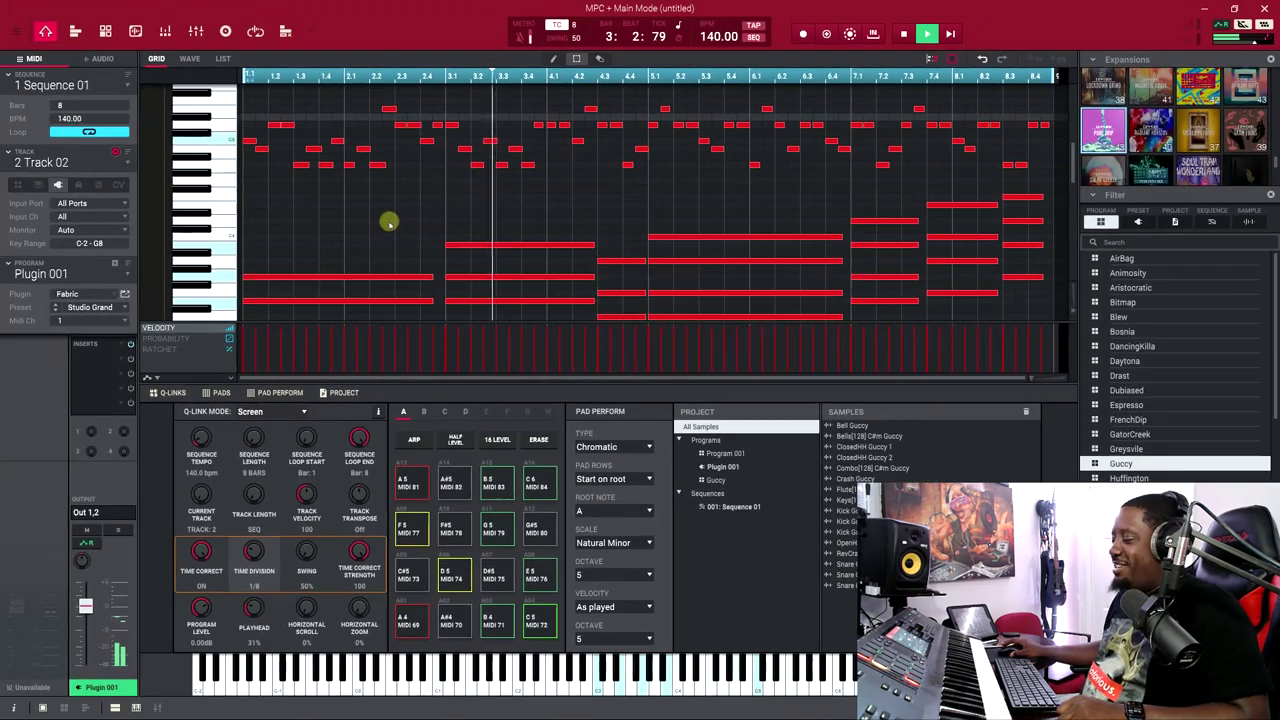
key(space)
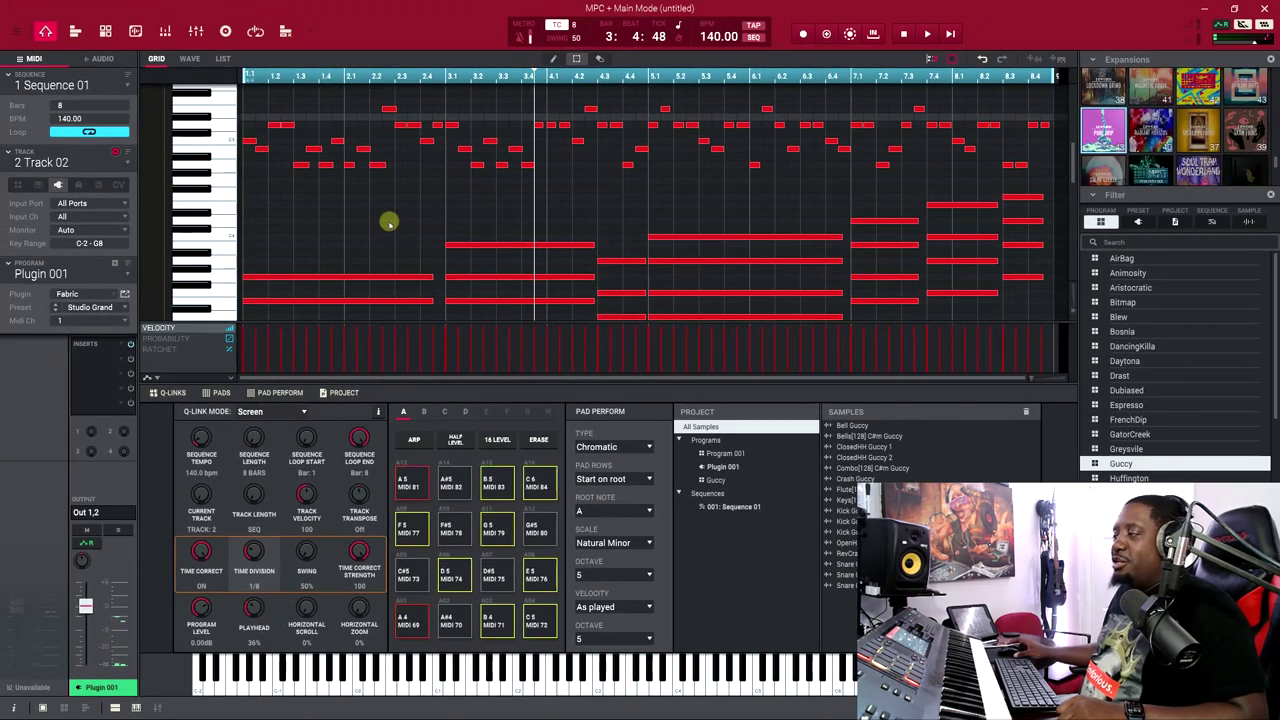